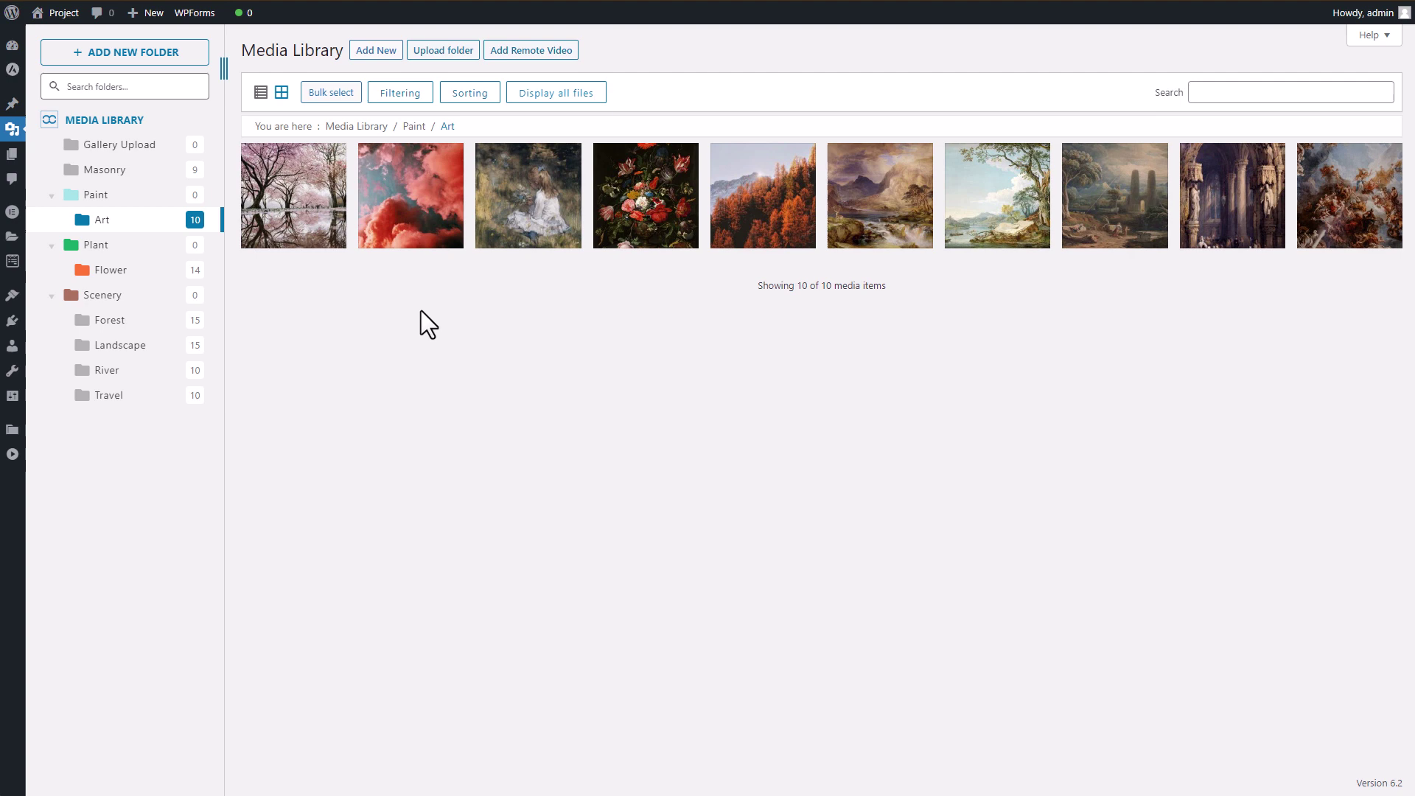
- Try the detailed list view and filter options, then return to the unfiltered thumbnail grid
left_click(259, 94)
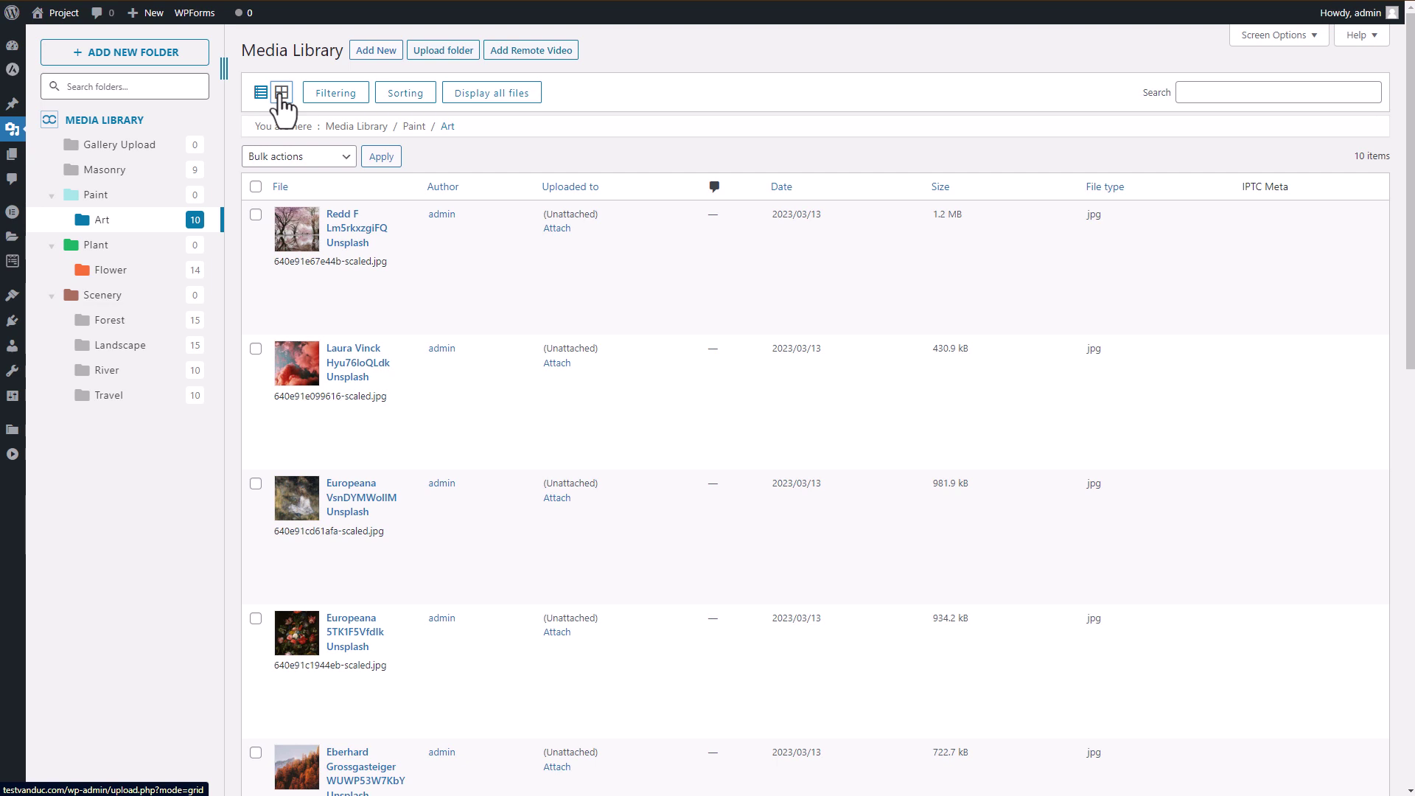
left_click(281, 93)
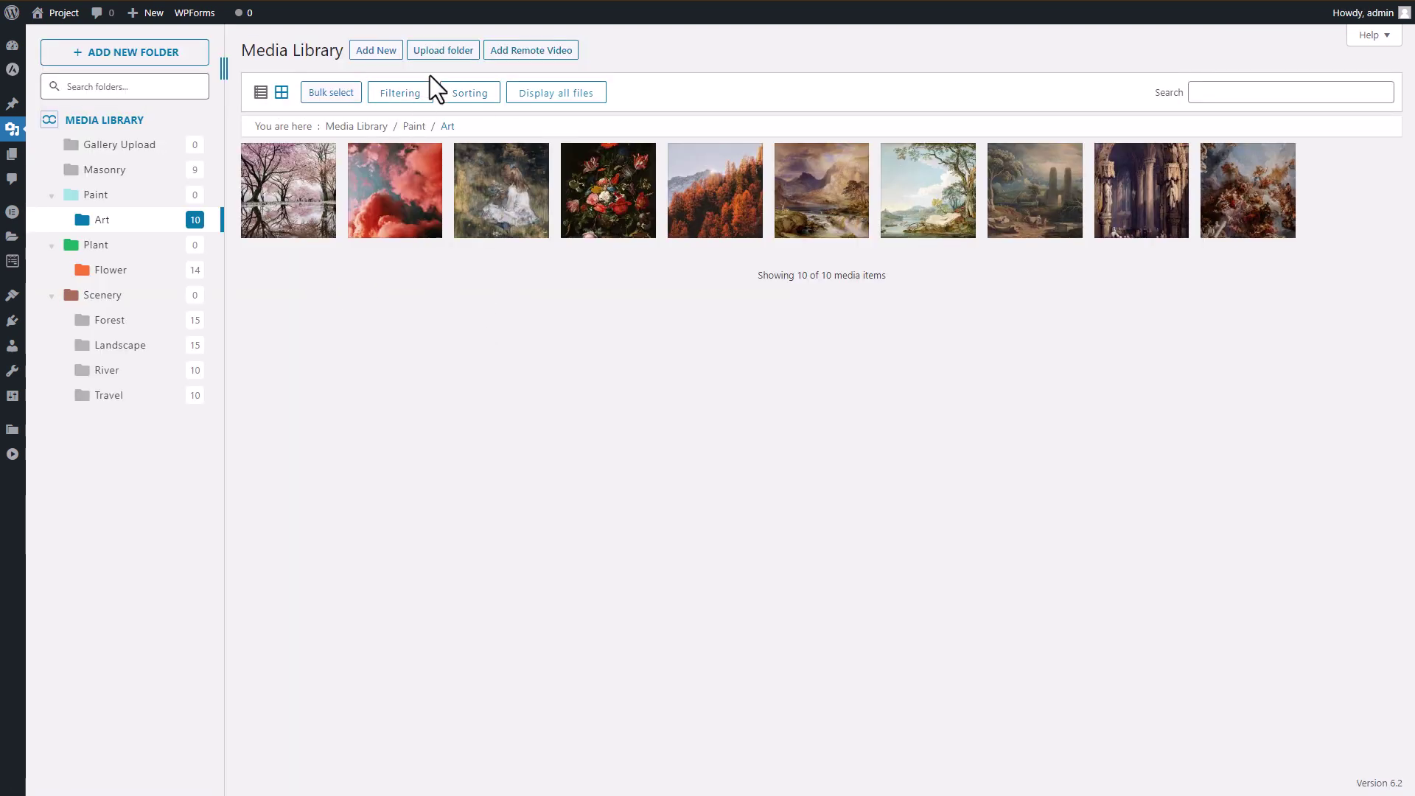
left_click(420, 102)
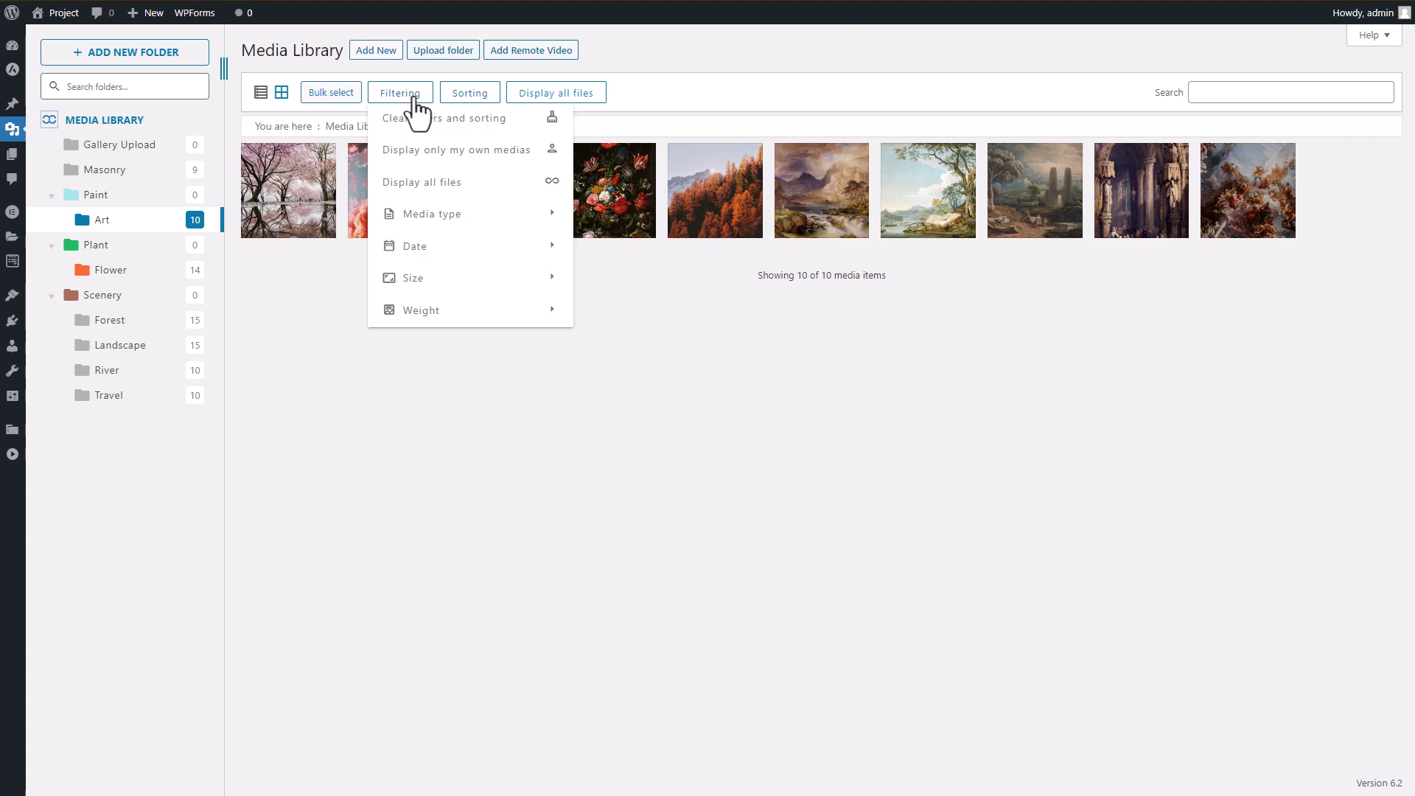
left_click(379, 401)
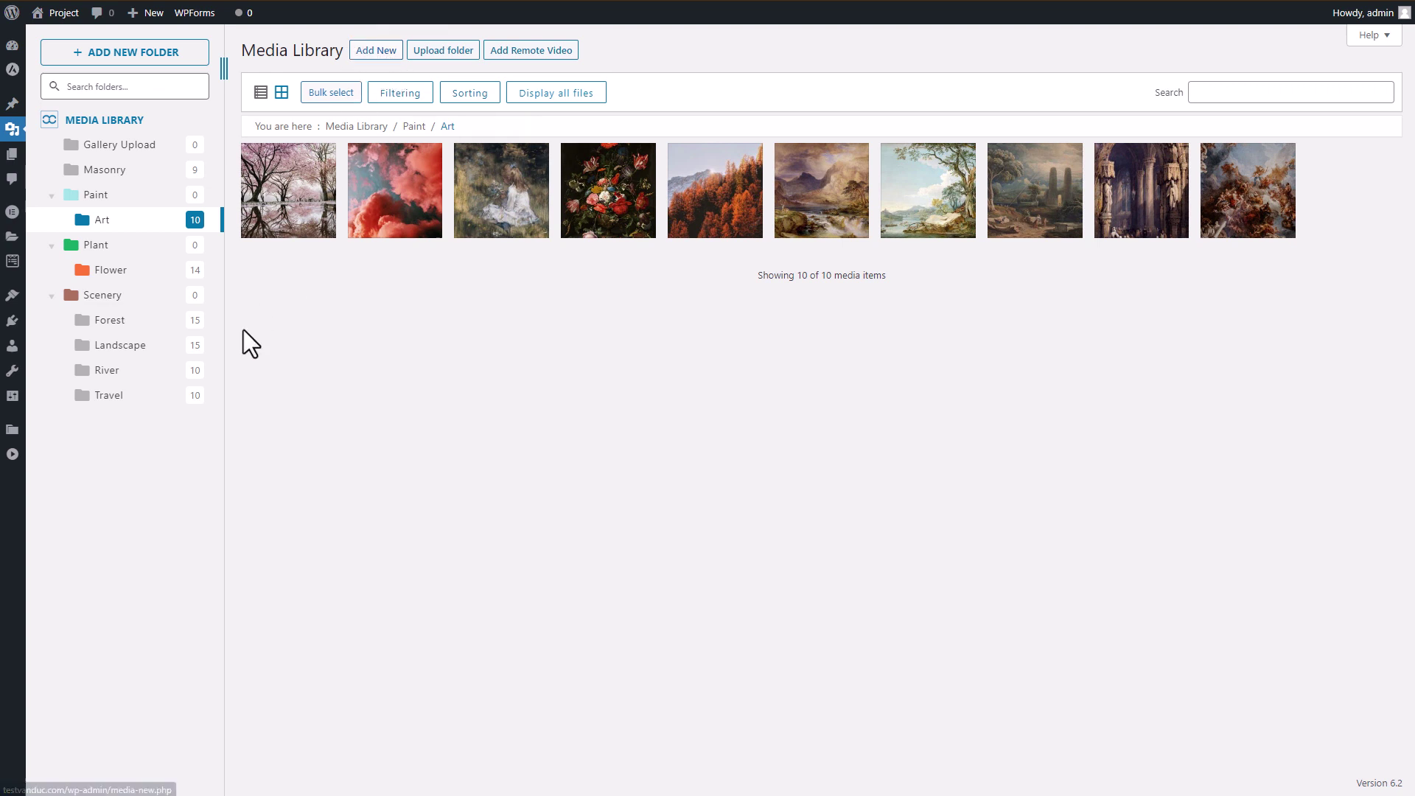
- Look at the Art folder's options without choosing any, then open the first painting's details
right_click(135, 221)
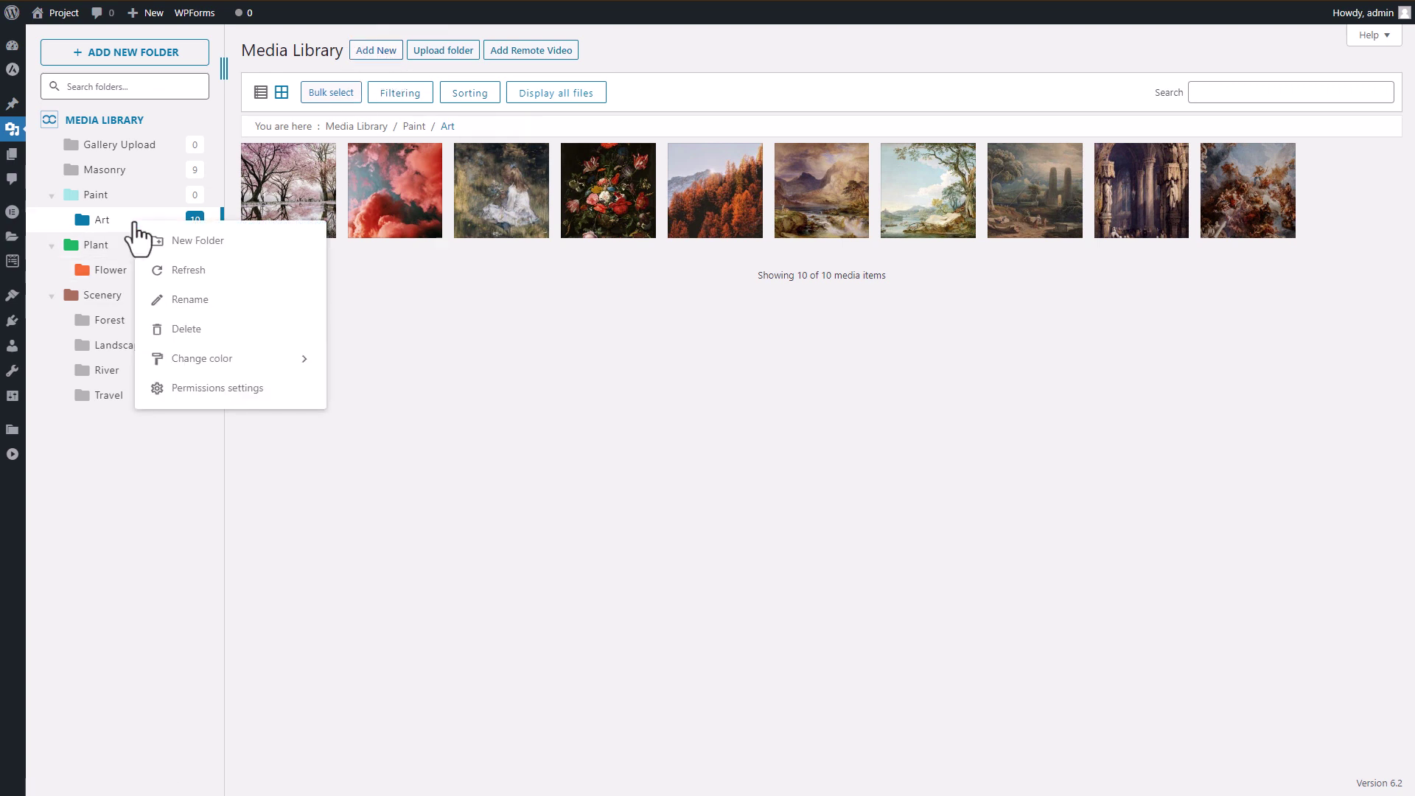
mouse_move(241, 361)
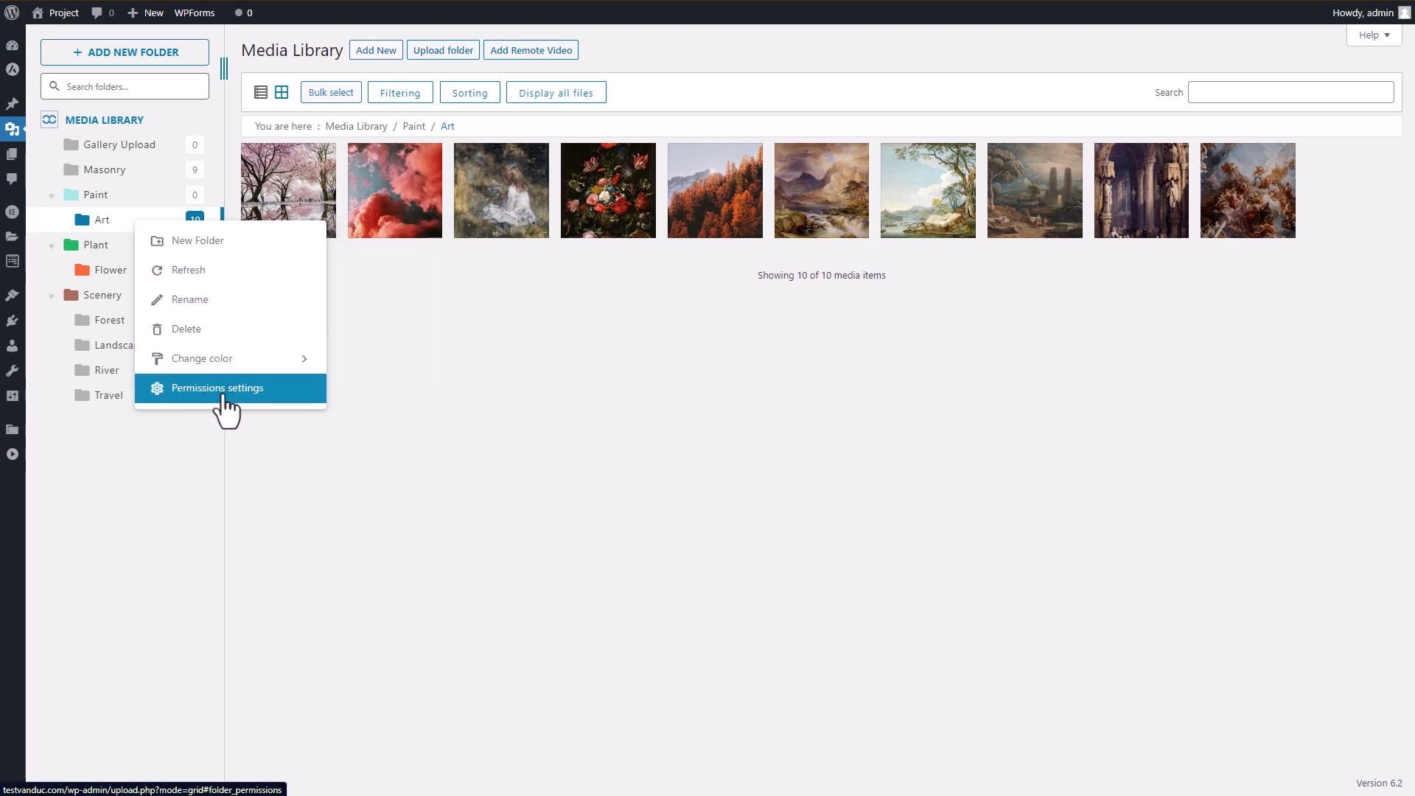
left_click(382, 435)
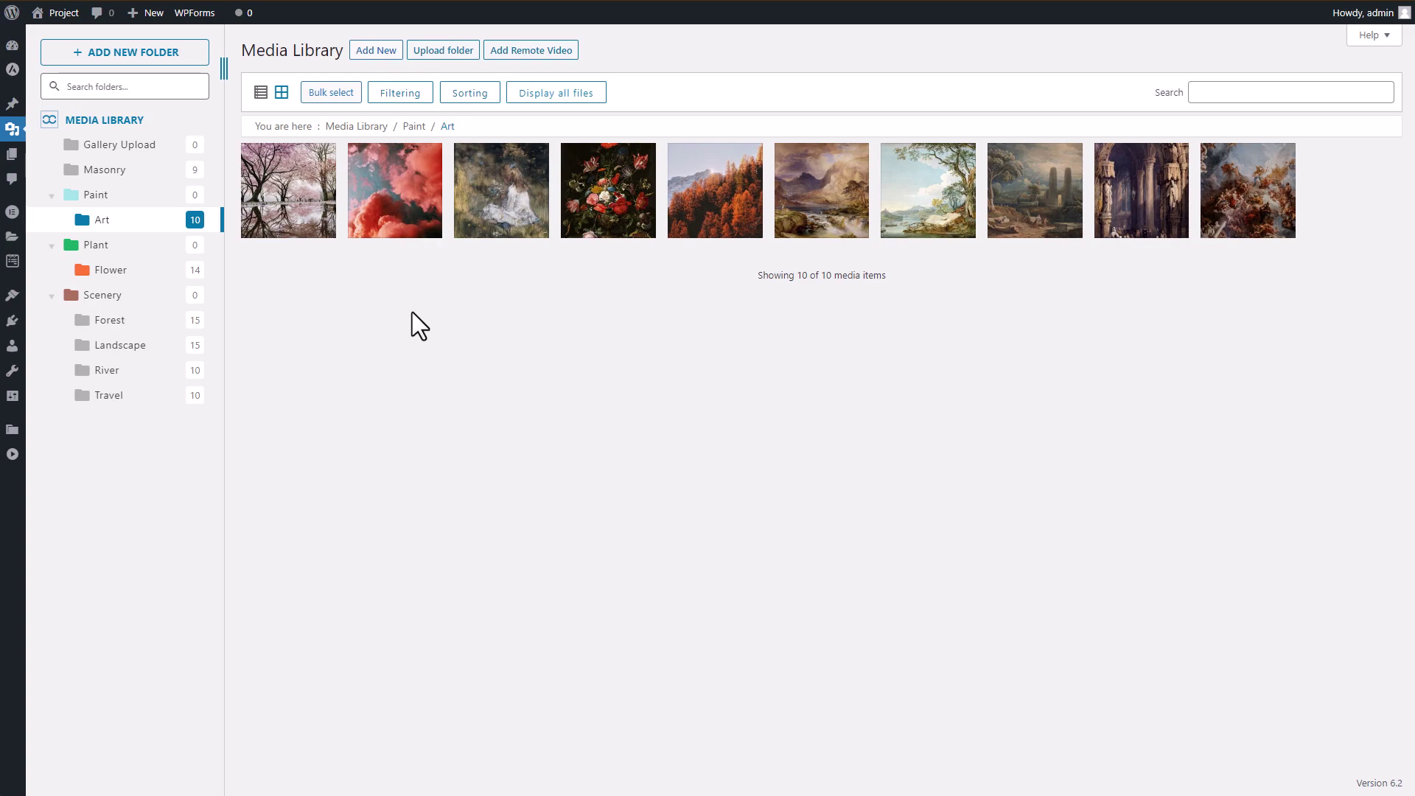
left_click(311, 231)
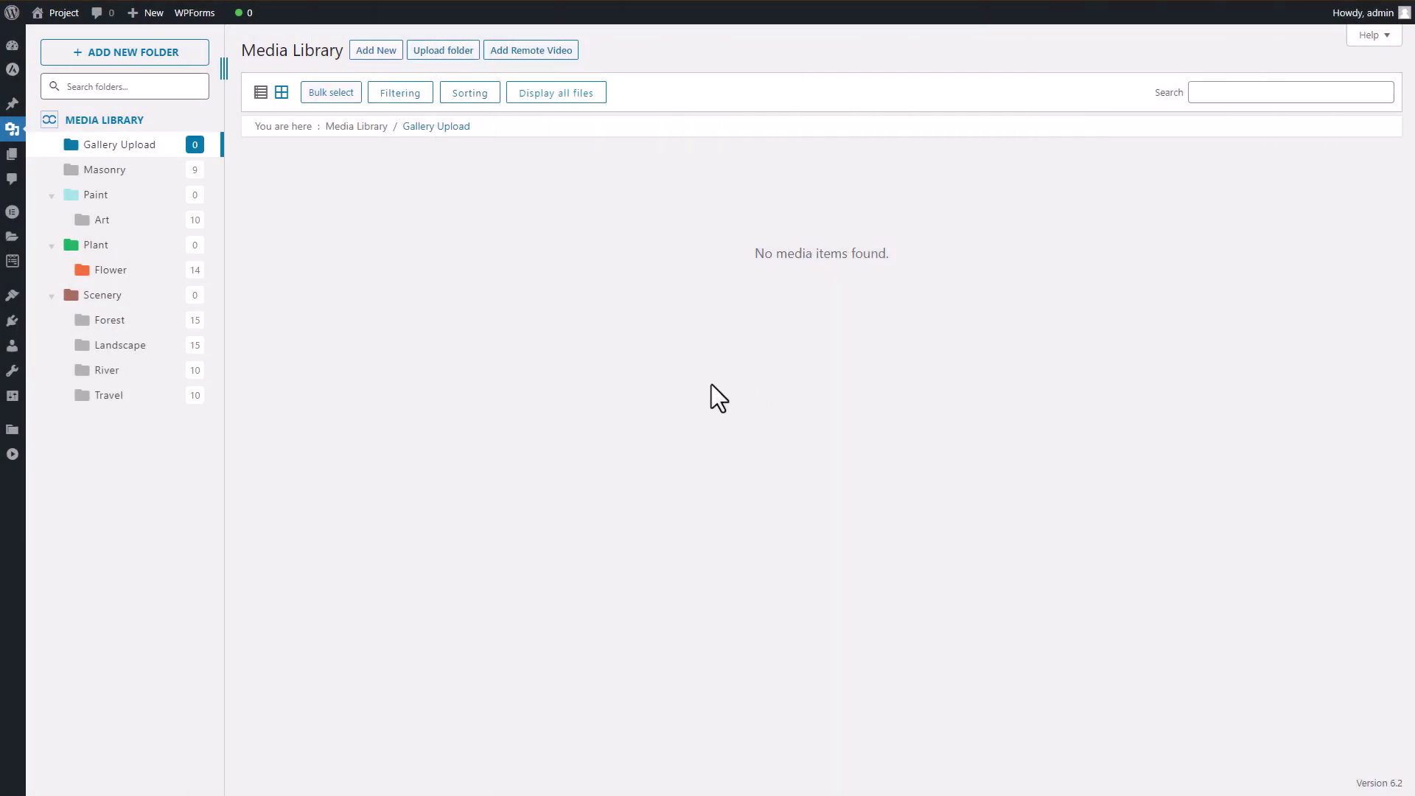
- Upload the van, floating-flower and cup photos together, leaving the folder with 3 items
left_click(376, 52)
left_click(813, 190)
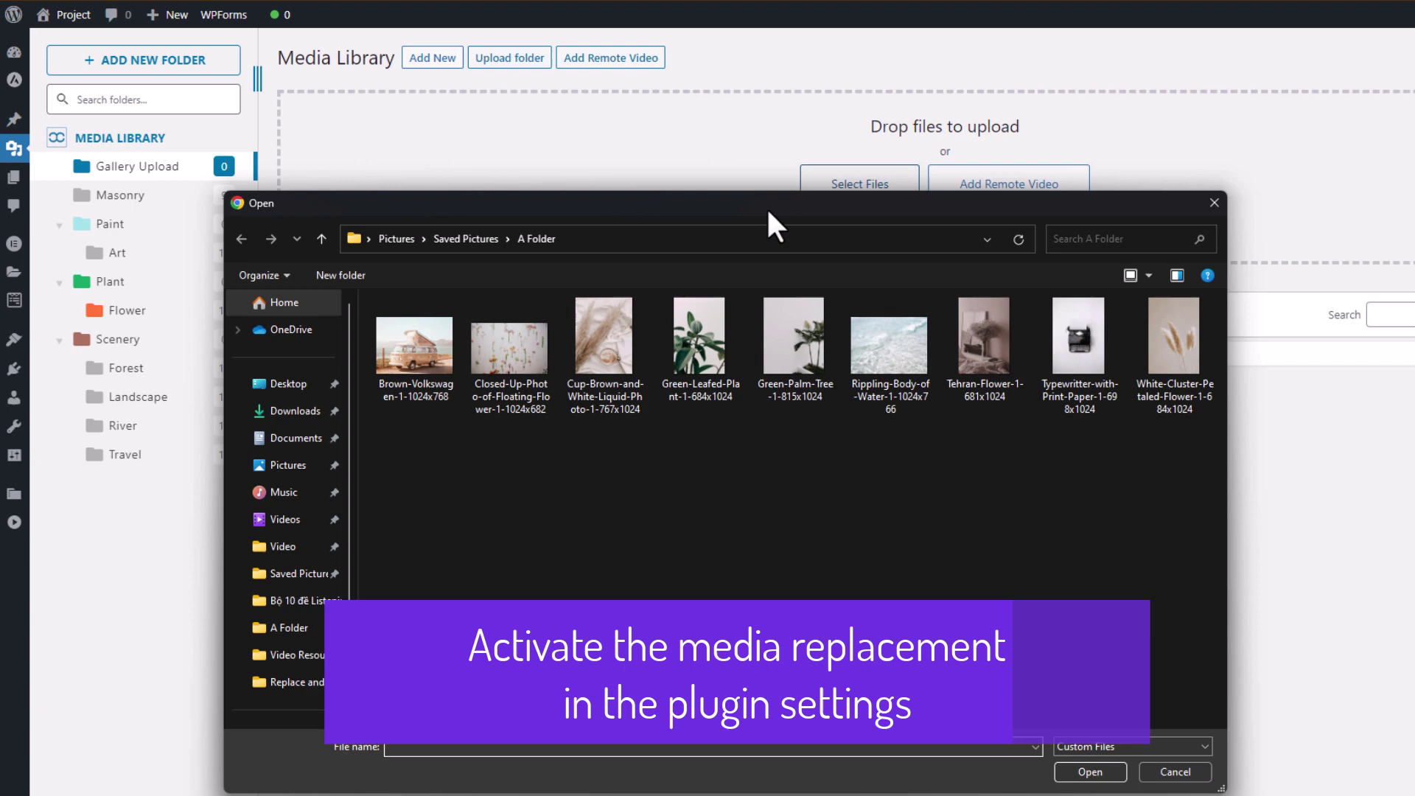
left_click_drag(414, 454, 594, 380)
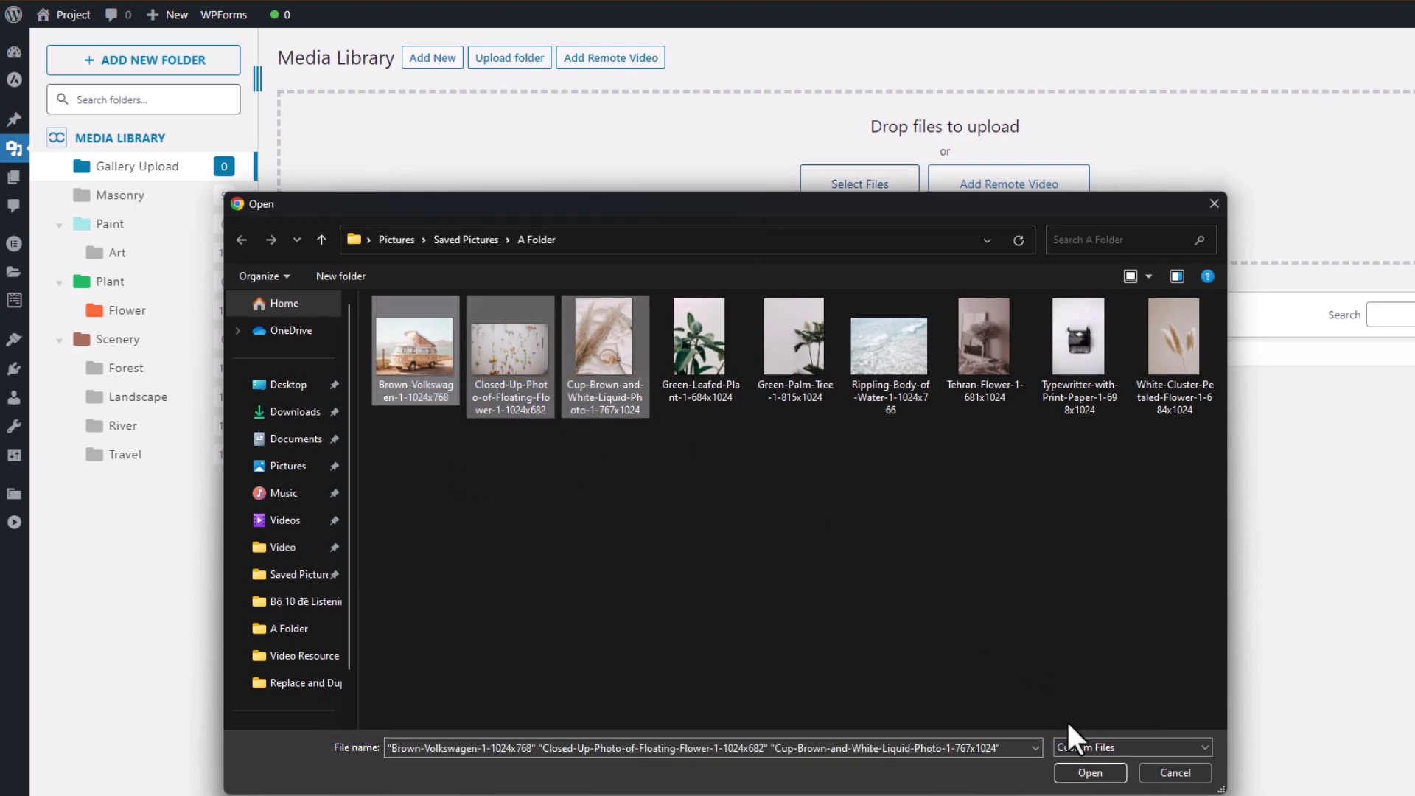
left_click(1089, 772)
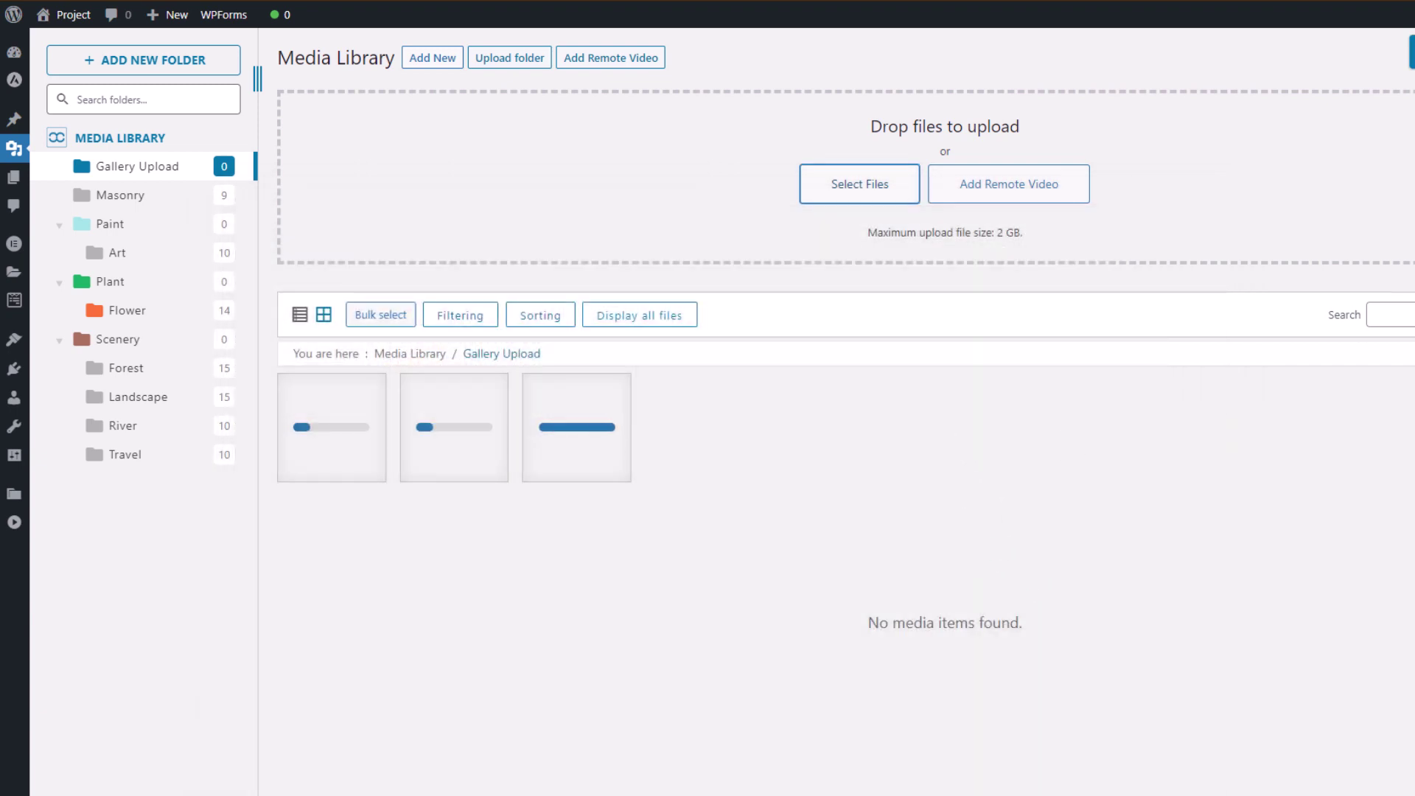
left_click(433, 57)
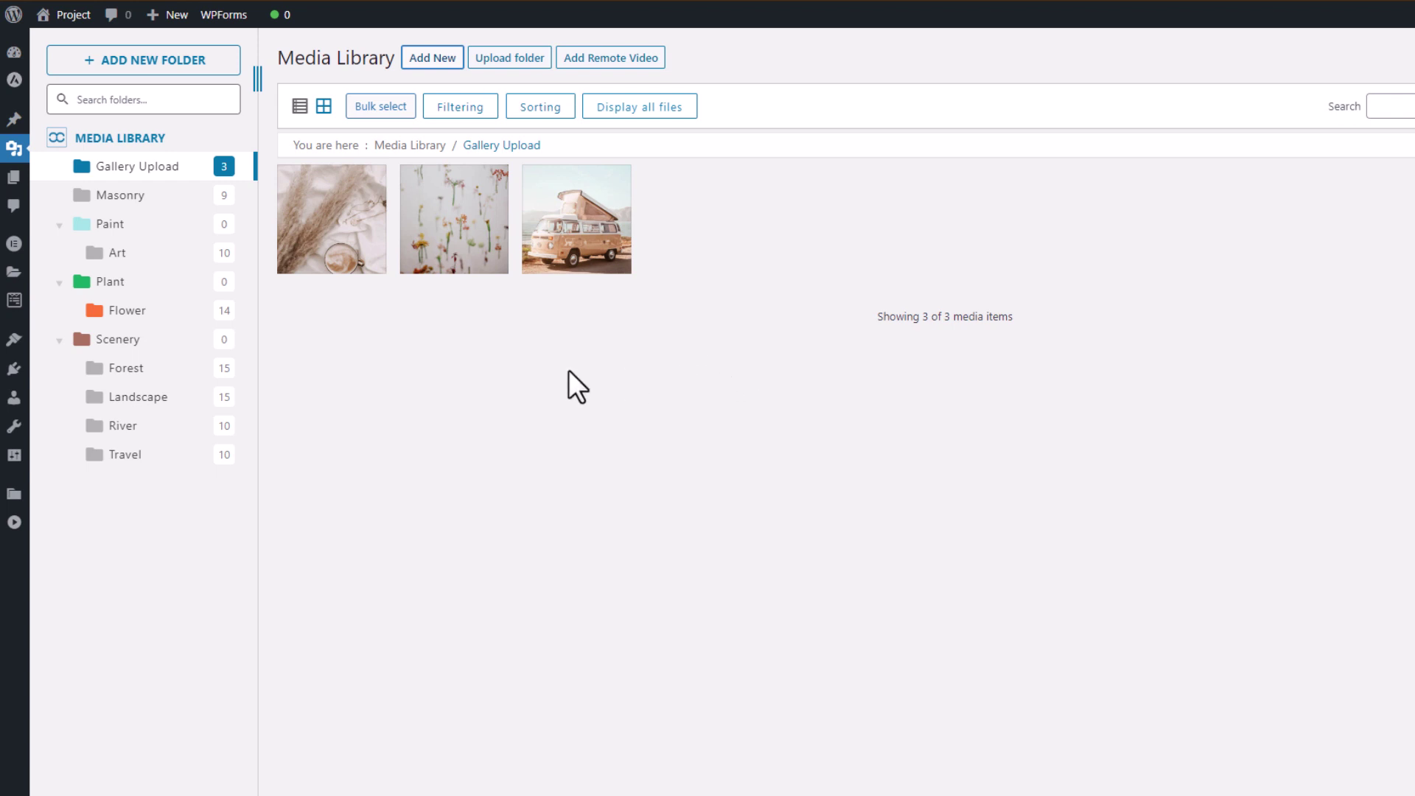
- Replace the cup photo's file with the Green-Leafed-Plant picture, then close the details
left_click(319, 253)
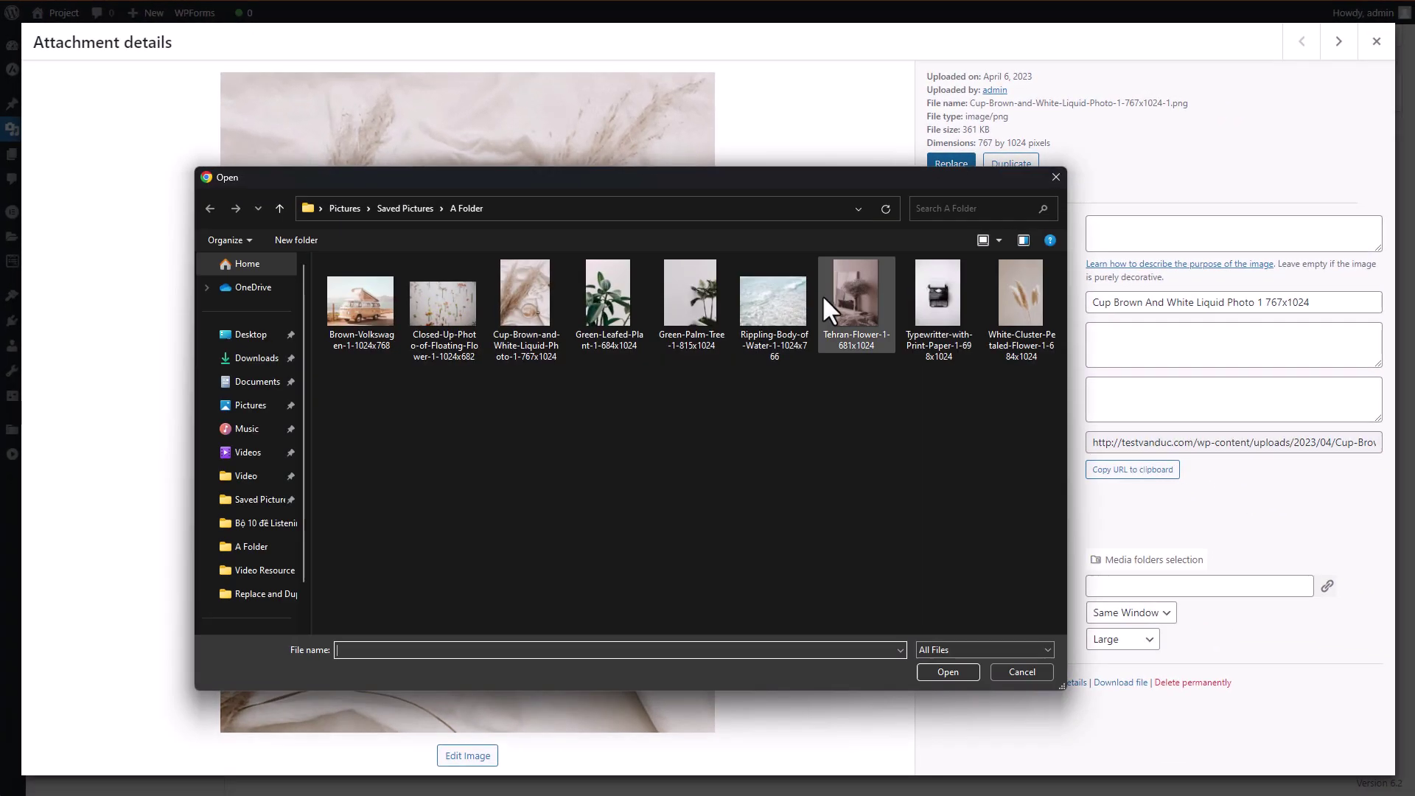
left_click(616, 318)
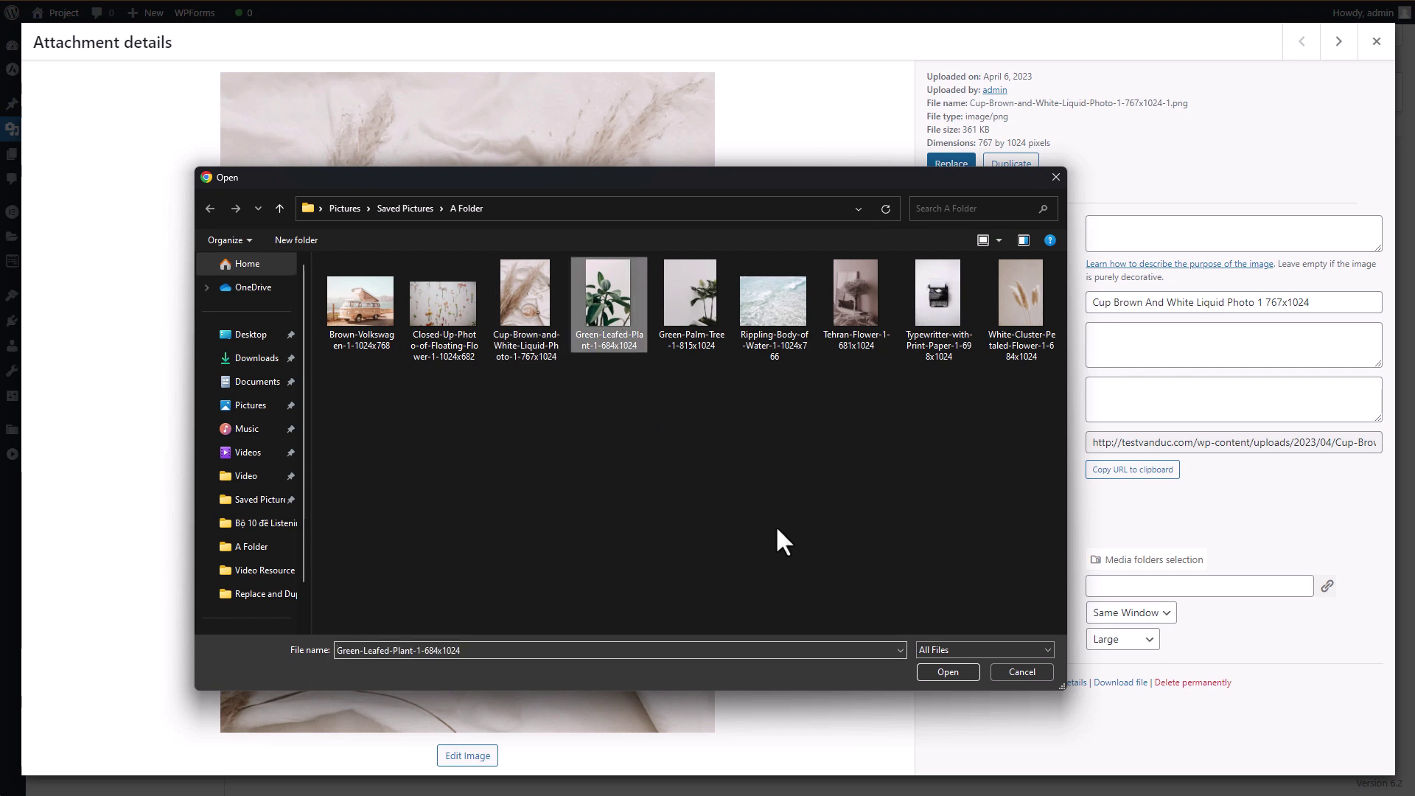
left_click(948, 671)
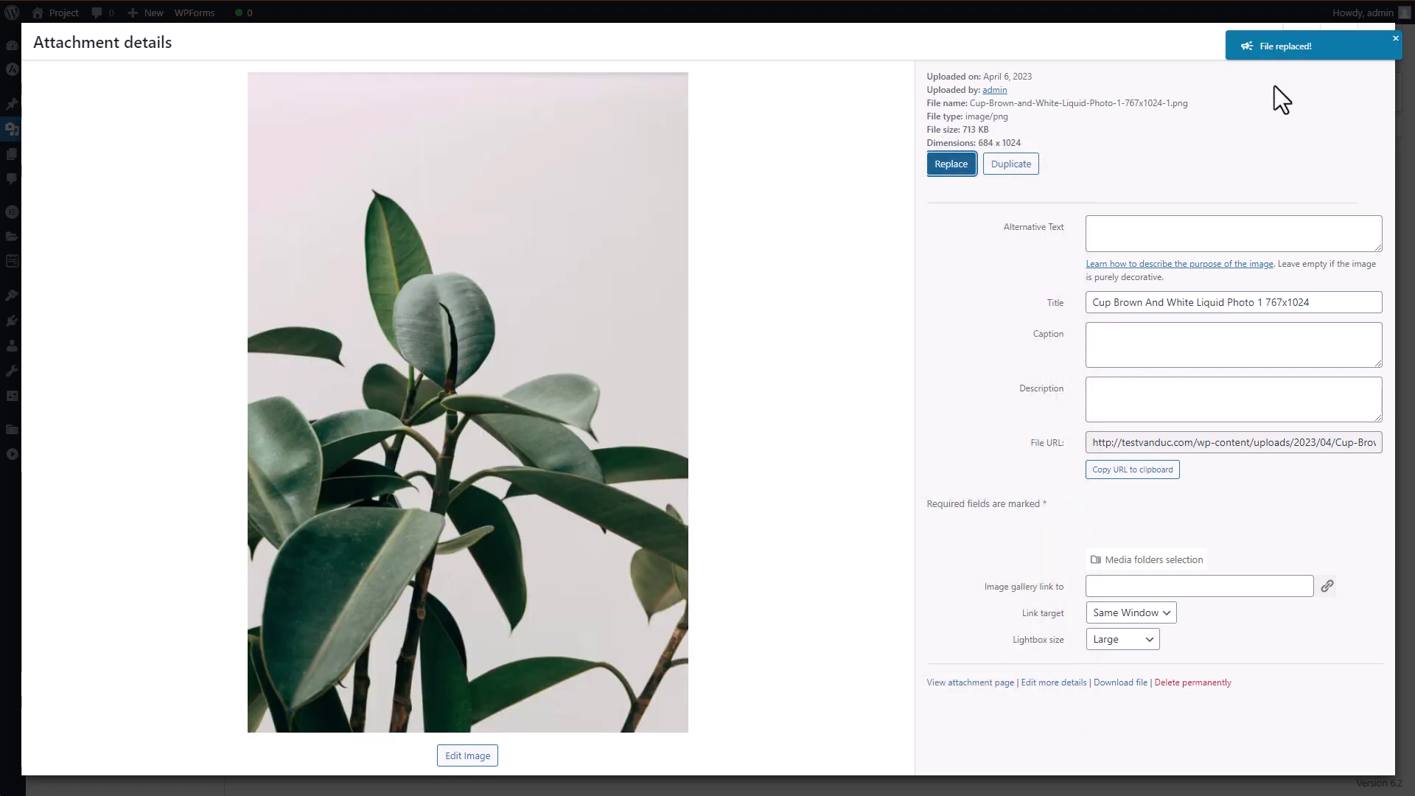
left_click(1377, 43)
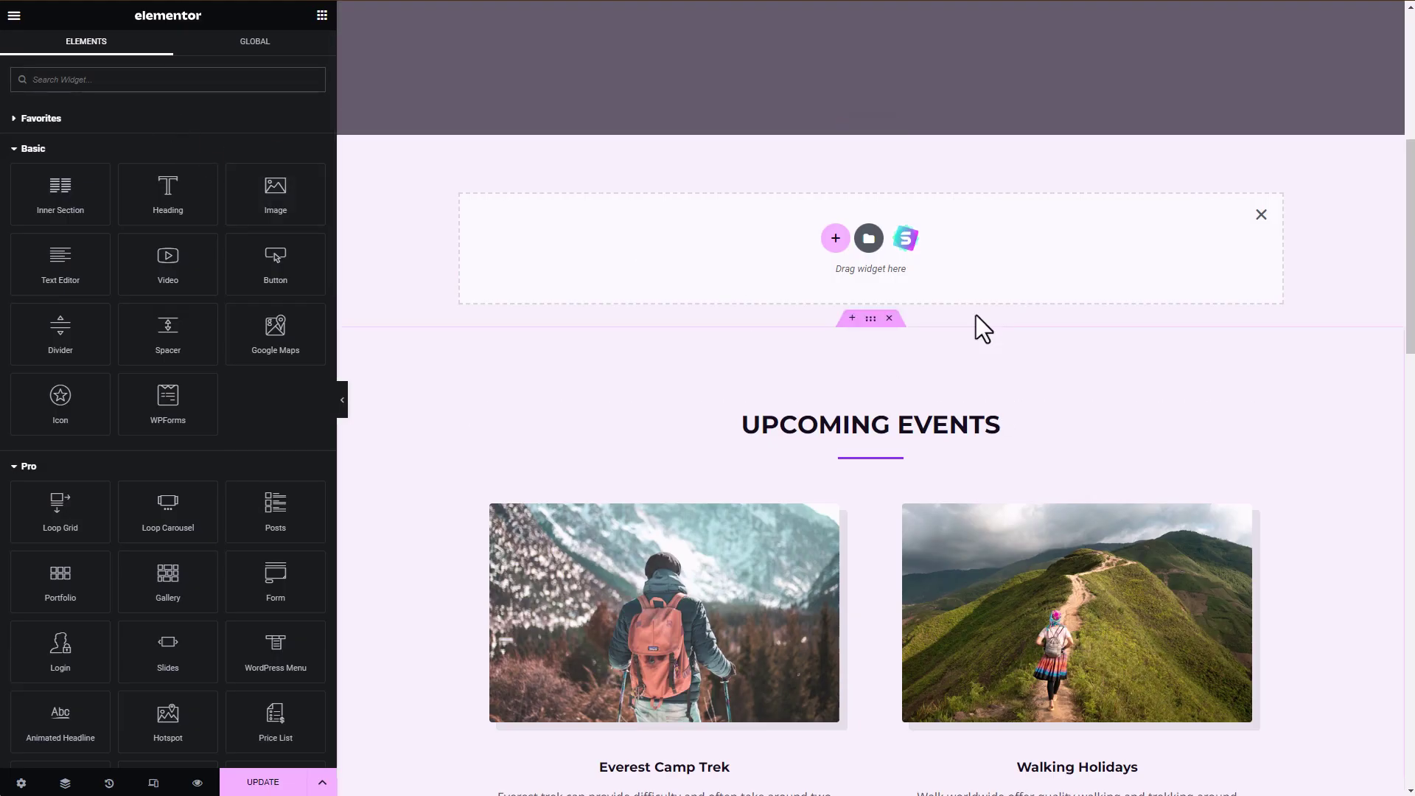
- Find the Image widget by searching 'ima' and drop it into the empty section
scroll(821, 430, "up", 2)
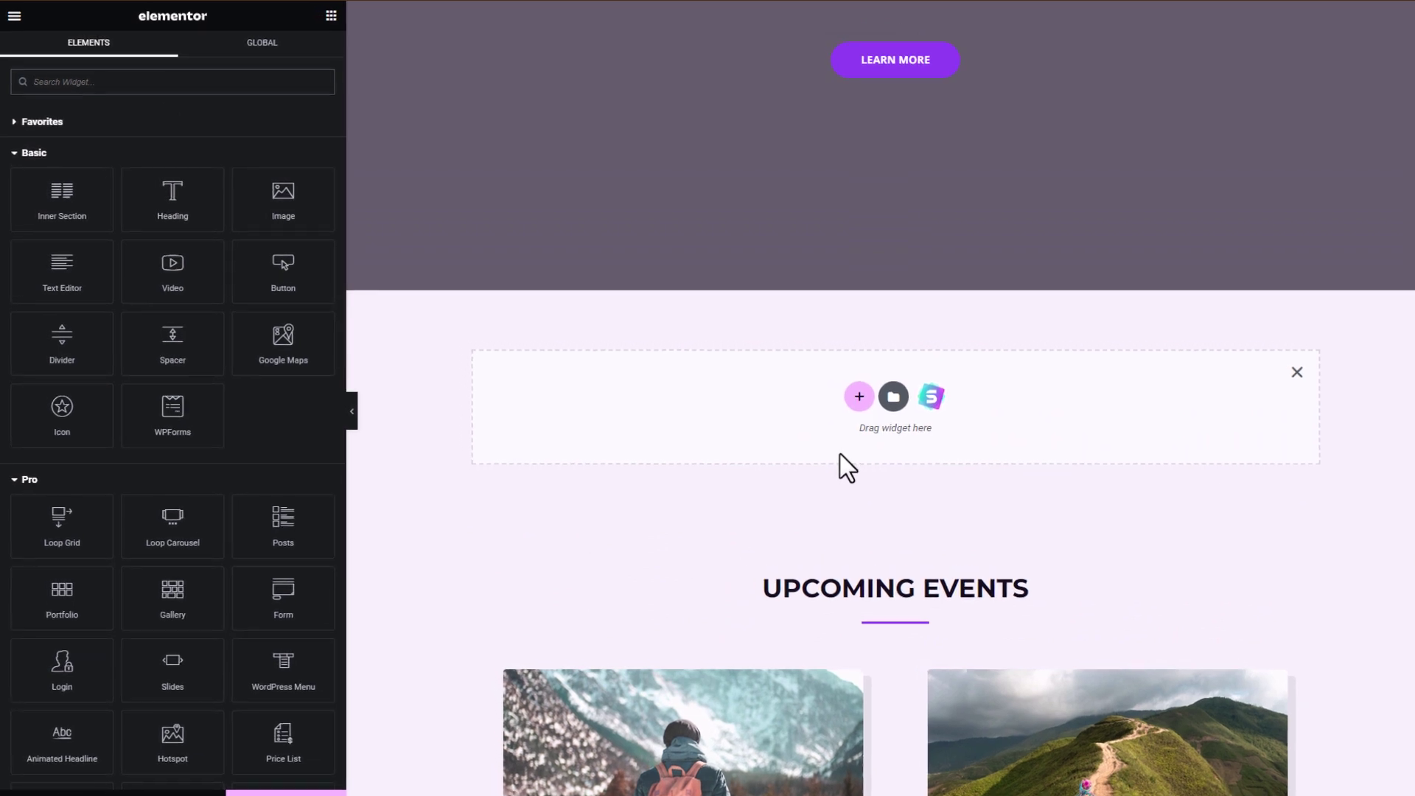
type("ima")
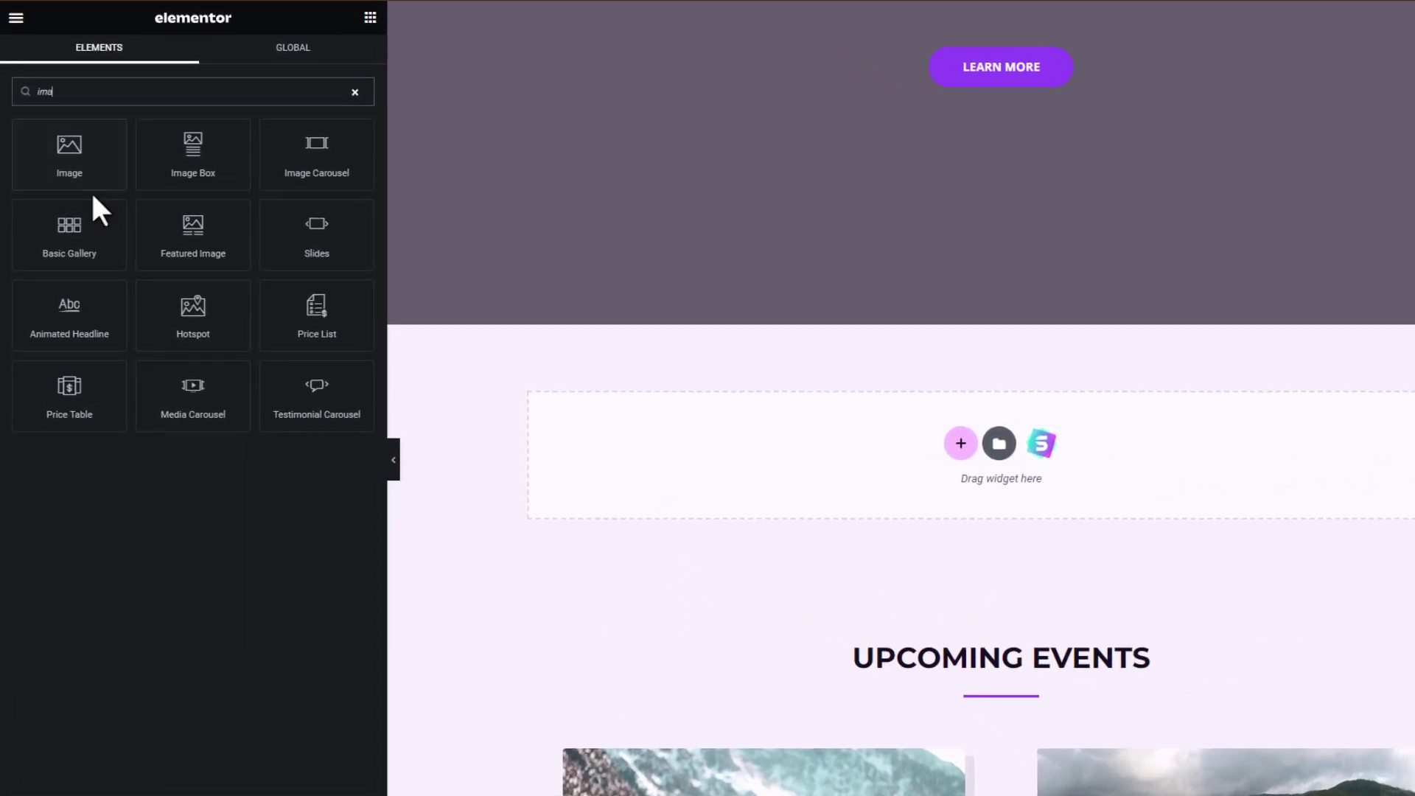
left_click_drag(81, 162, 945, 477)
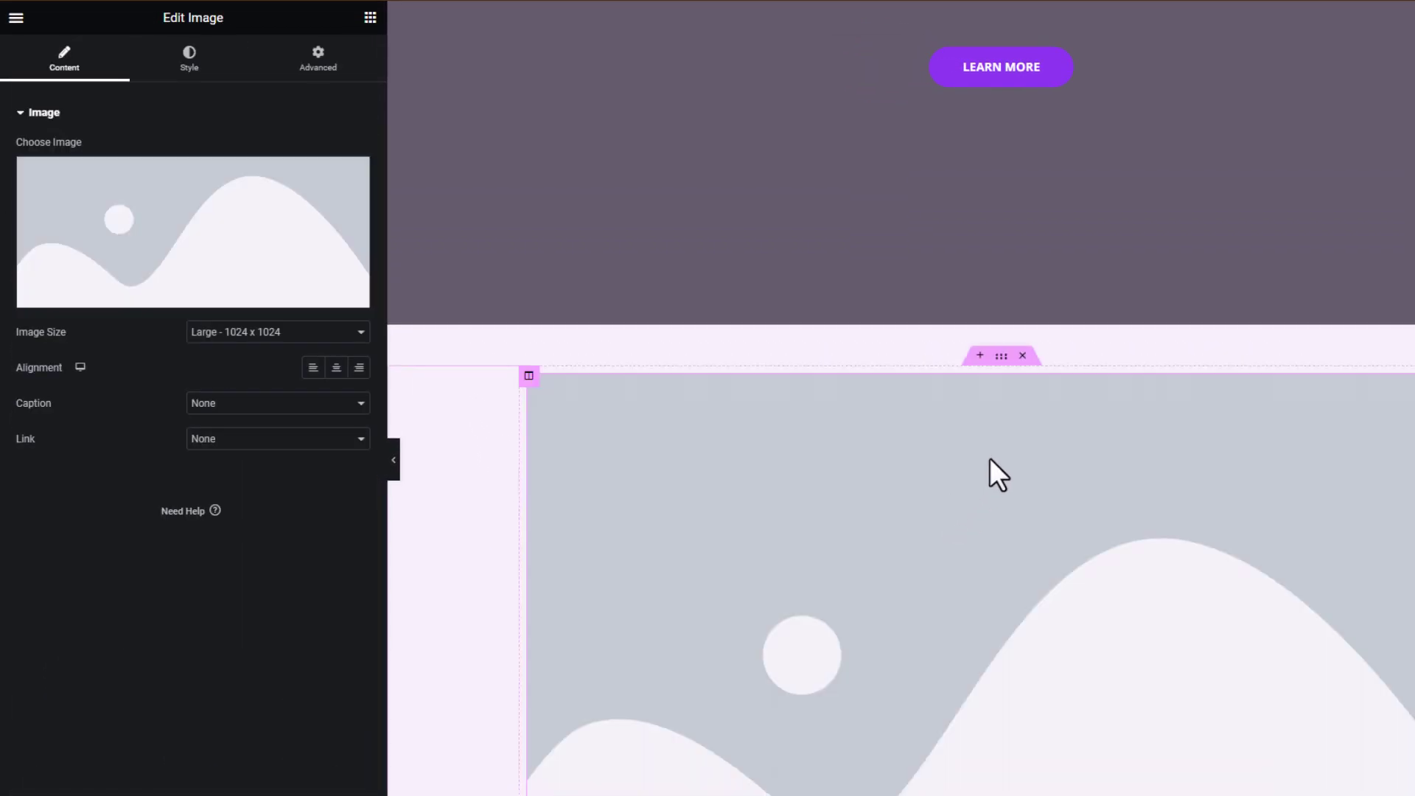
- Set the widget's picture to the van photo from Gallery Upload and scroll the page
scroll(980, 472, "down", 3)
left_click(350, 262)
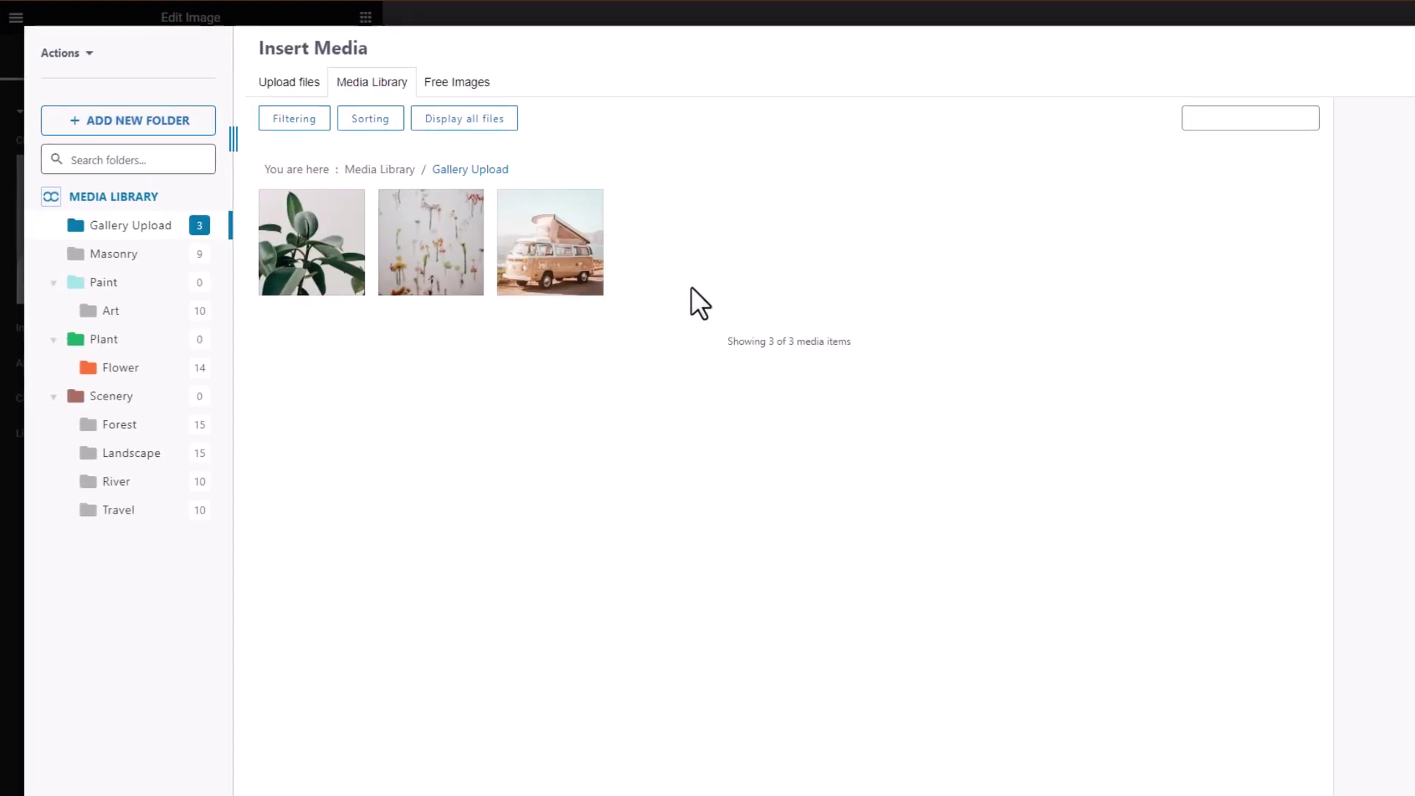
left_click(549, 247)
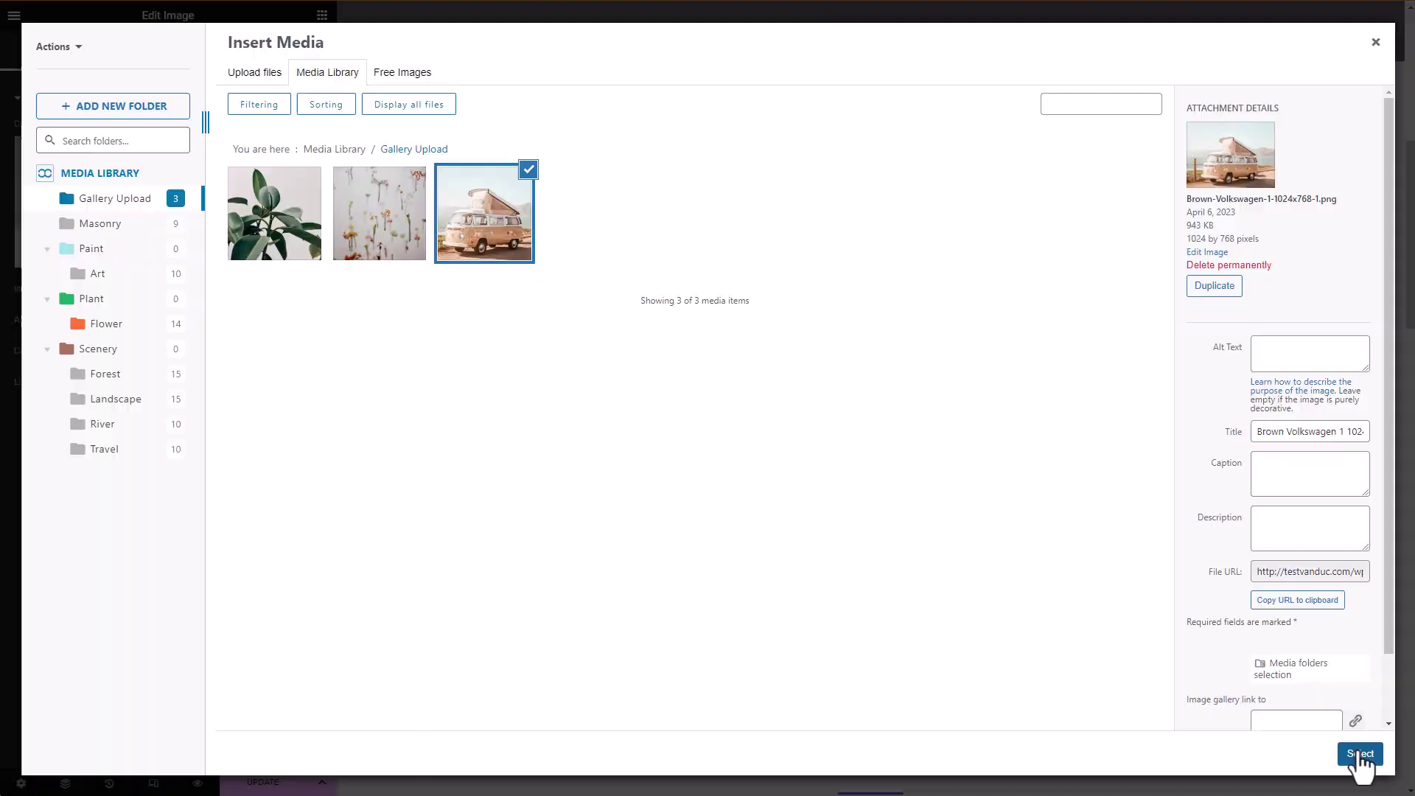
left_click(1362, 755)
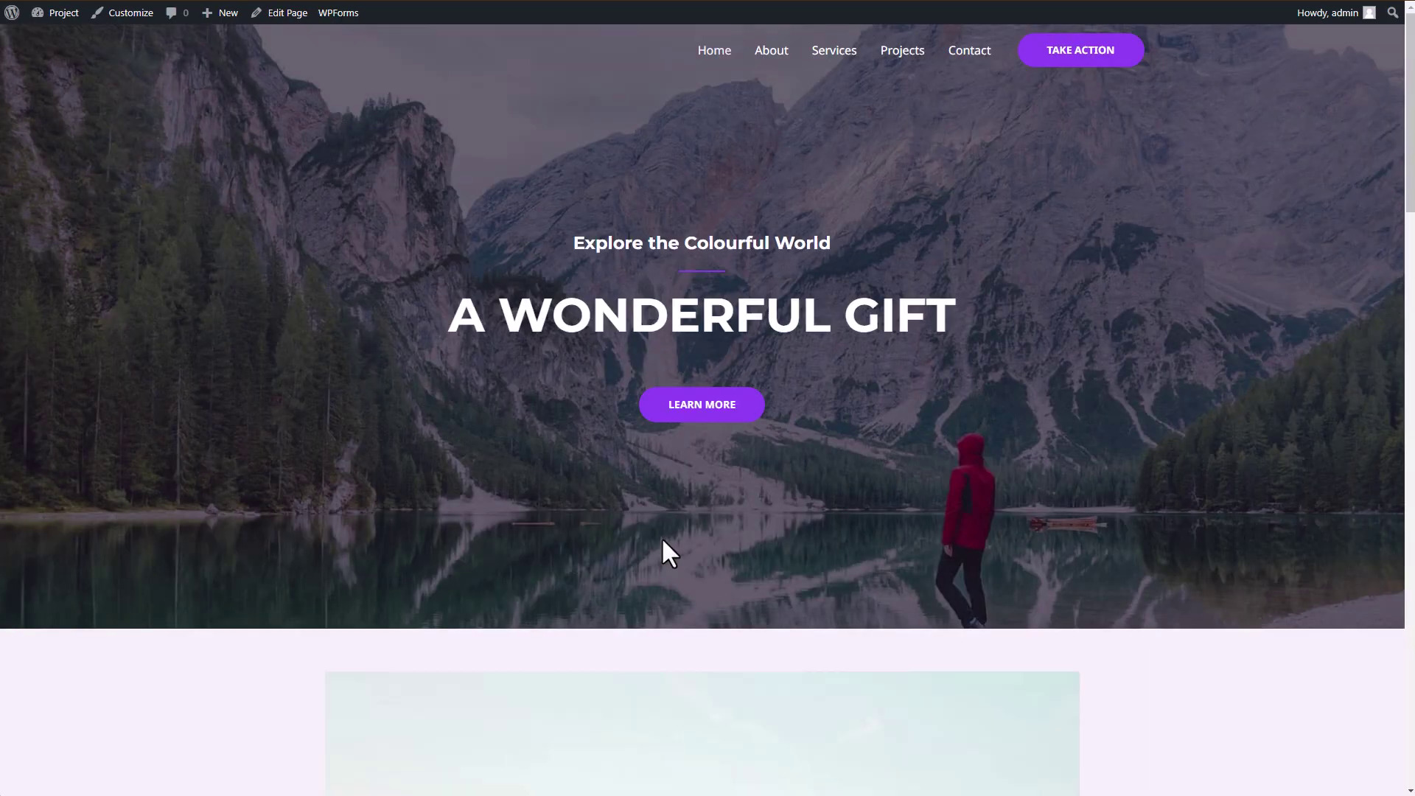
scroll(661, 538, "down", 7)
scroll(661, 501, "down", 1)
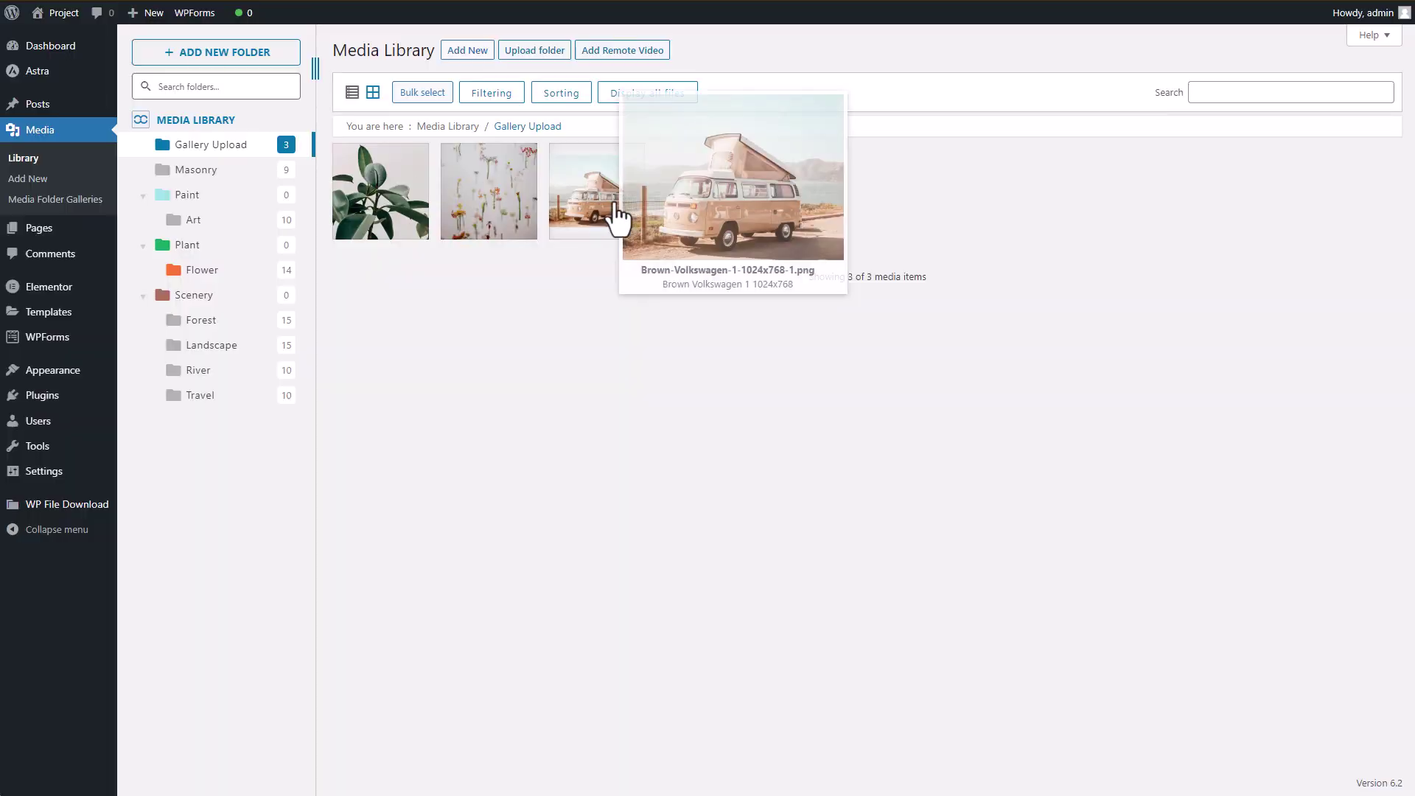
- Replace the van photo's file with Typewritter-with-Print-Paper-1-698x1024, keeping the same media entry
left_click(616, 213)
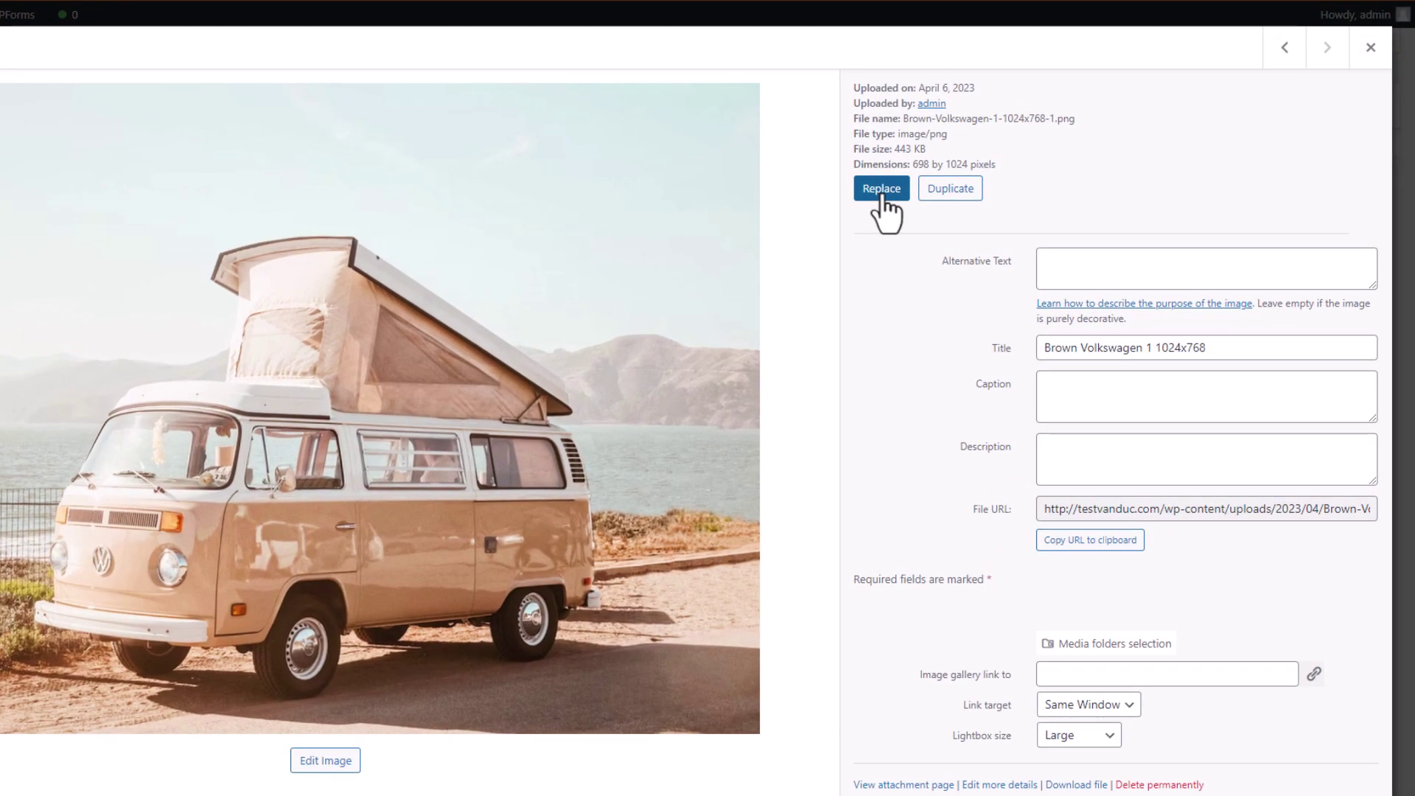
left_click(882, 193)
left_click(855, 346)
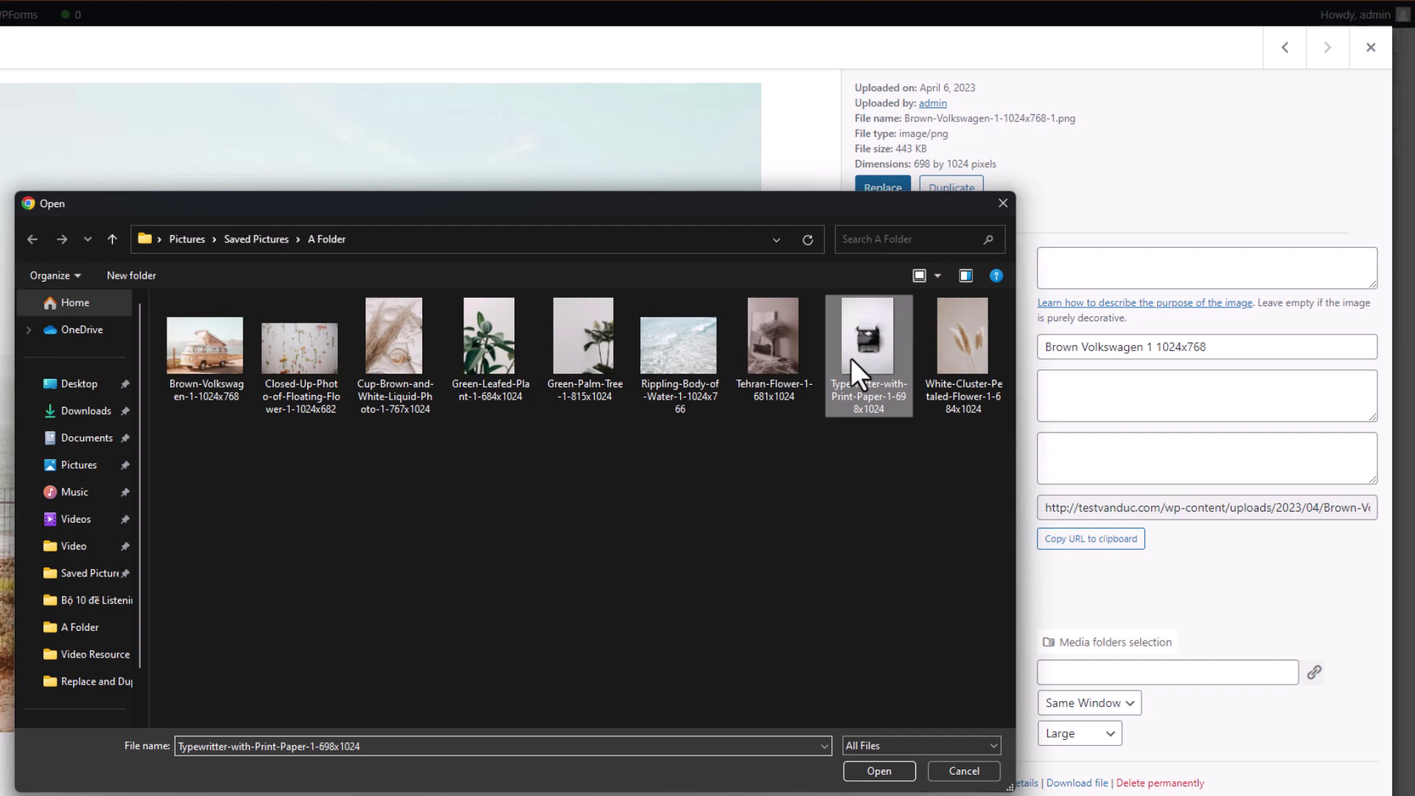
left_click(878, 772)
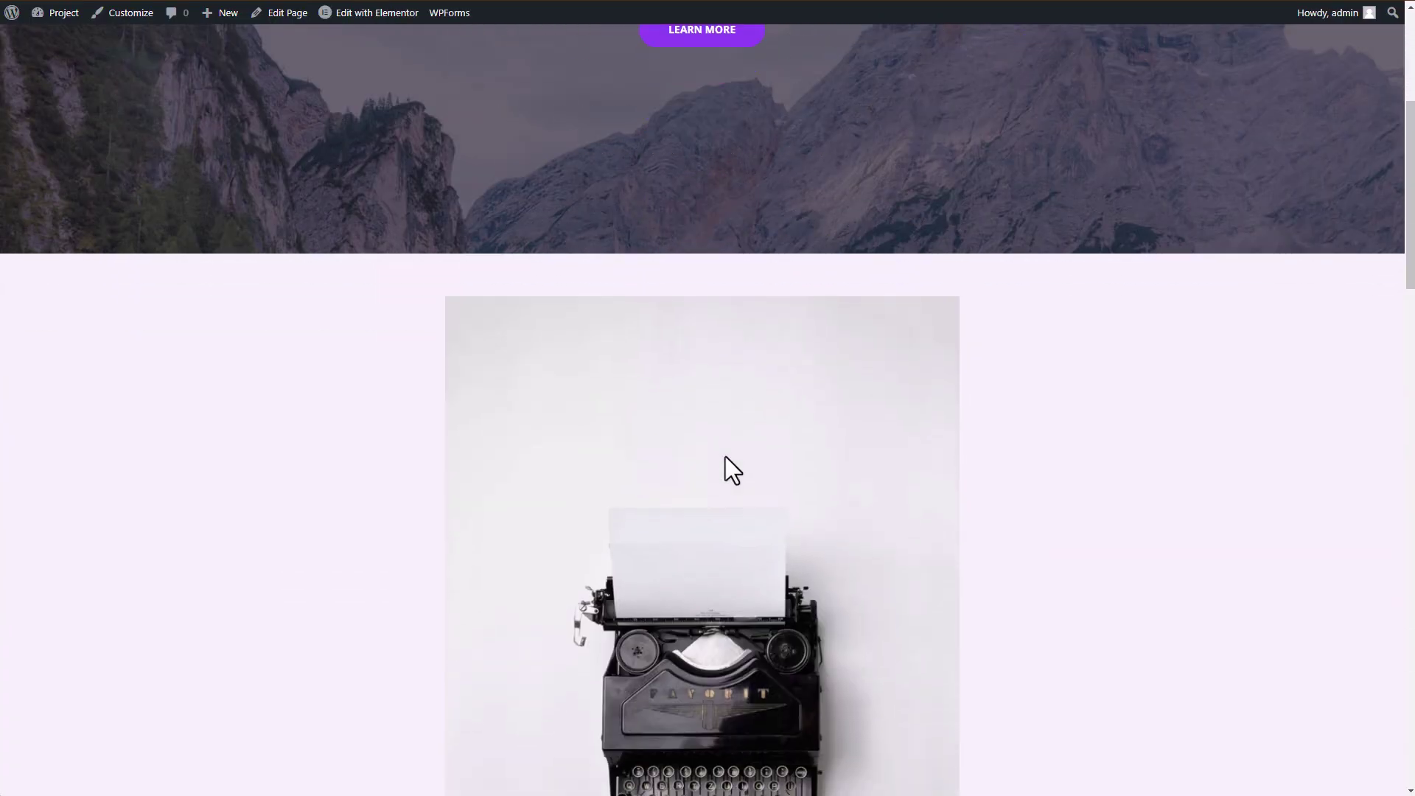
scroll(725, 457, "down", 4)
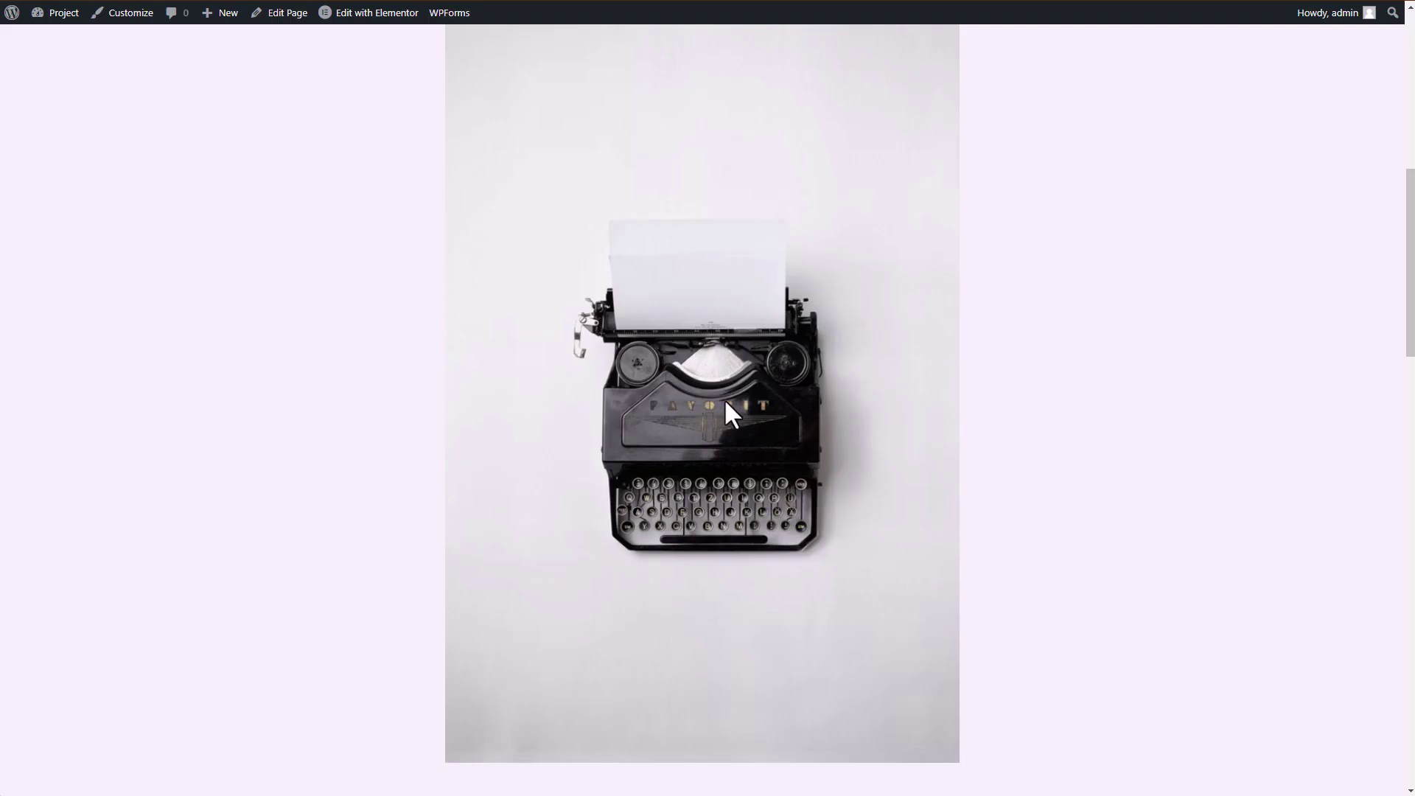
- Scroll the live page to check that the typewriter image now appears
scroll(729, 406, "down", 4)
scroll(732, 405, "up", 1)
scroll(731, 406, "up", 6)
scroll(733, 403, "down", 4)
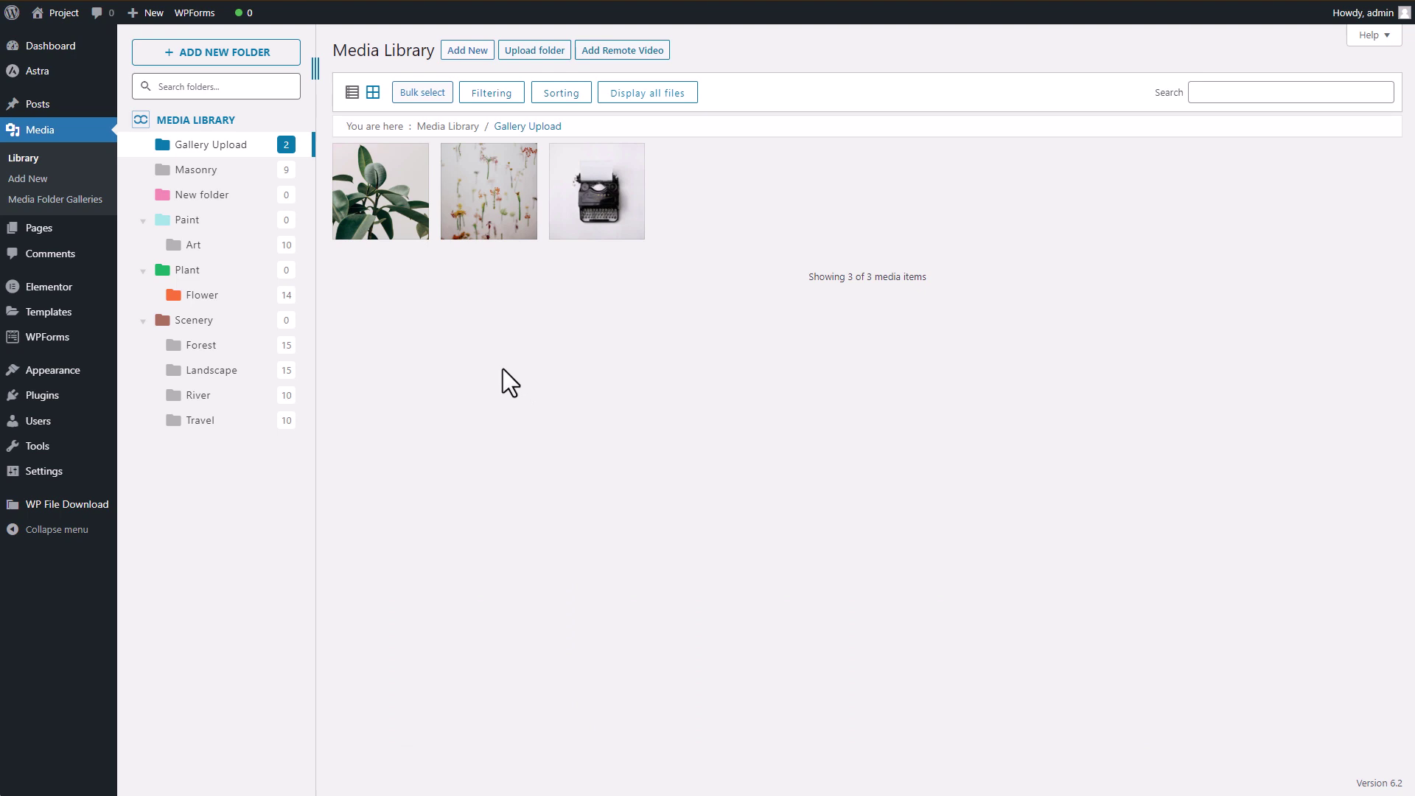
- Duplicate the plant image in Gallery Upload and close its details
left_click(391, 215)
left_click(999, 166)
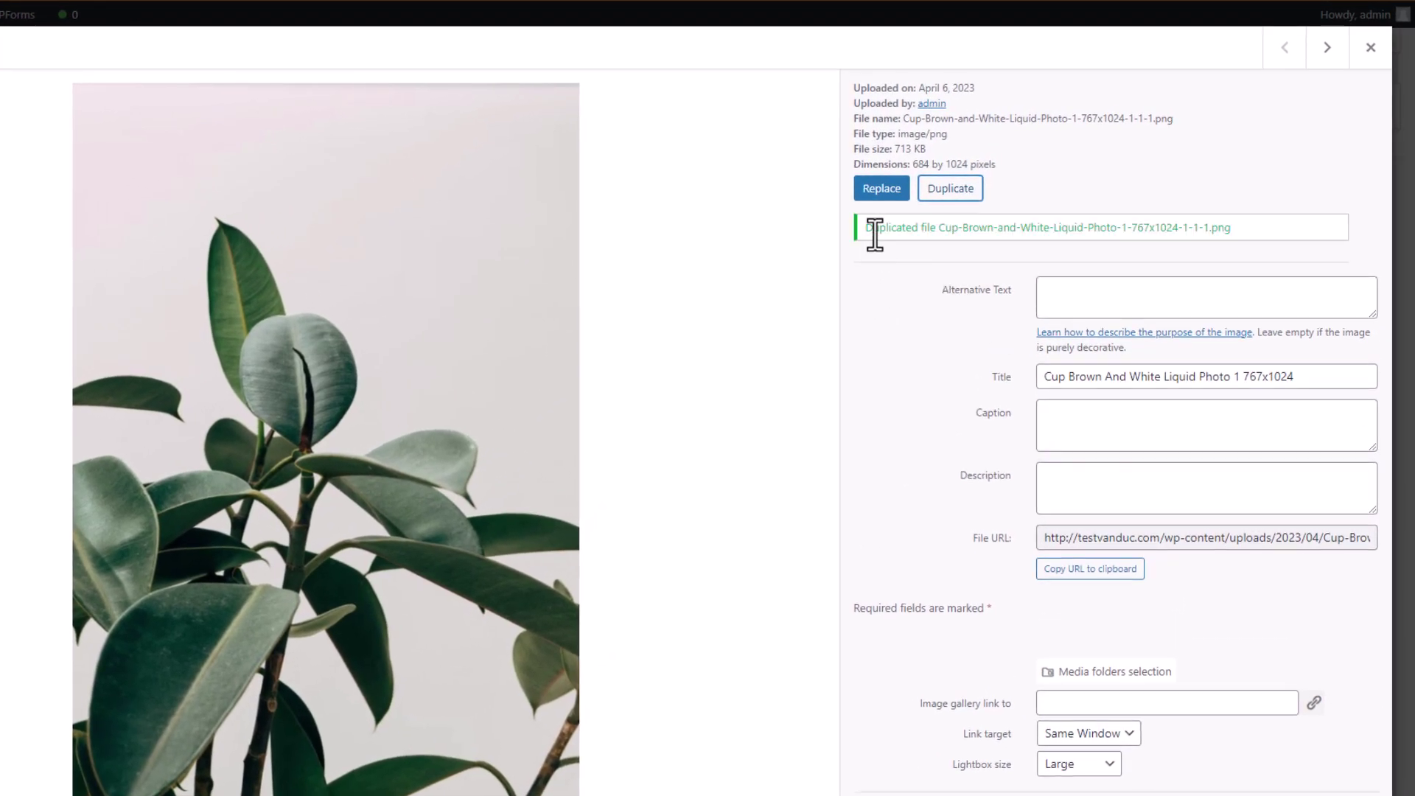
left_click(1369, 49)
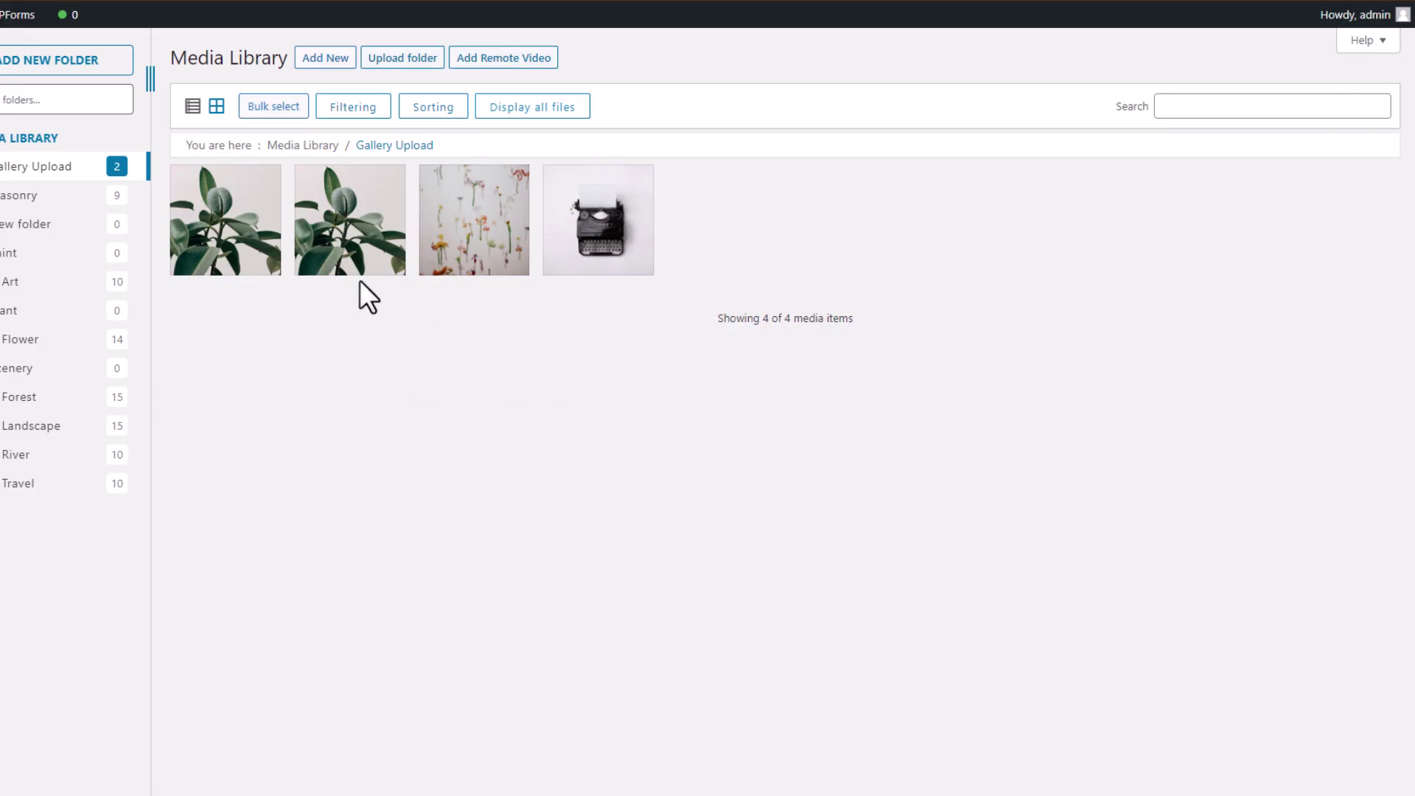
- Drag the plant copy's thumbnail into New folder
mouse_move(346, 262)
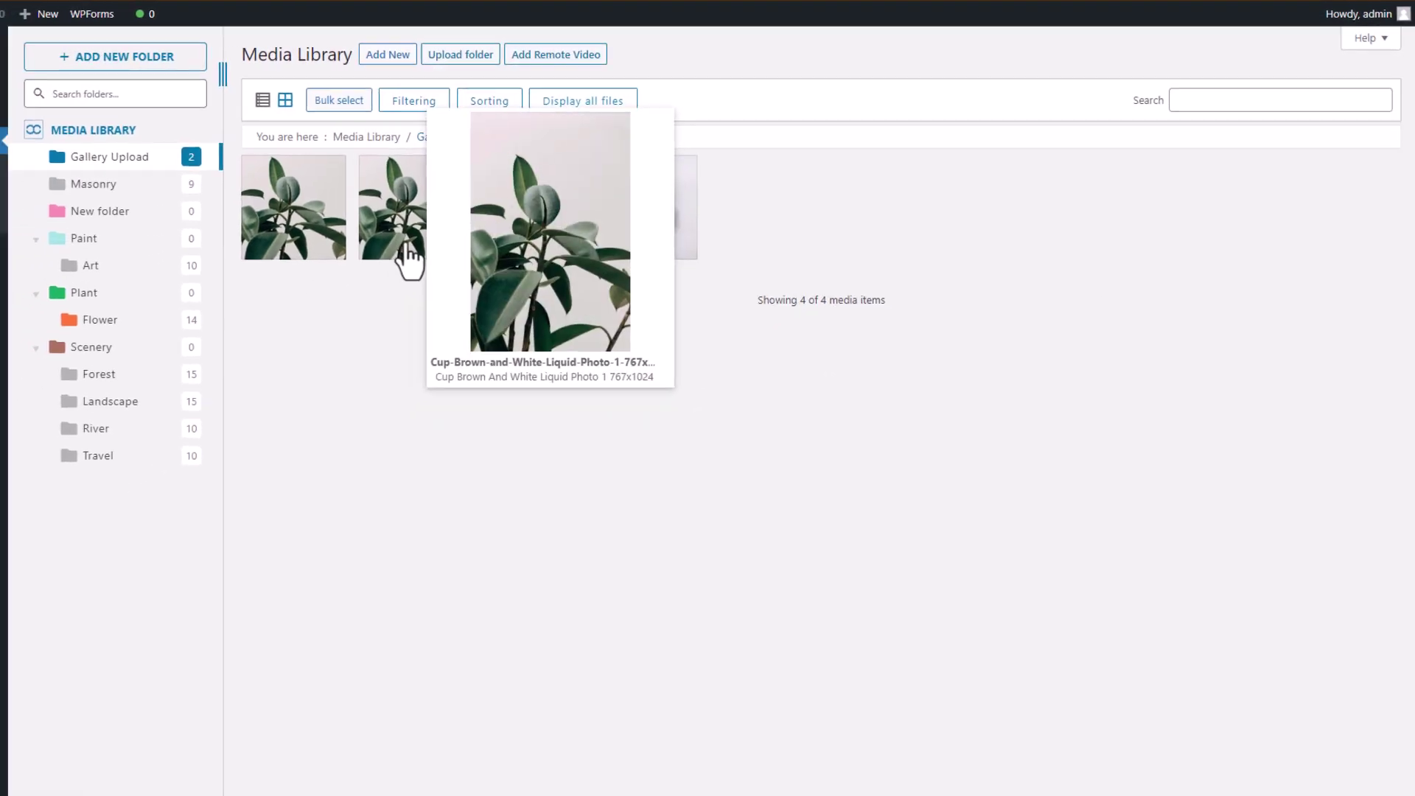
left_click_drag(409, 259, 475, 236)
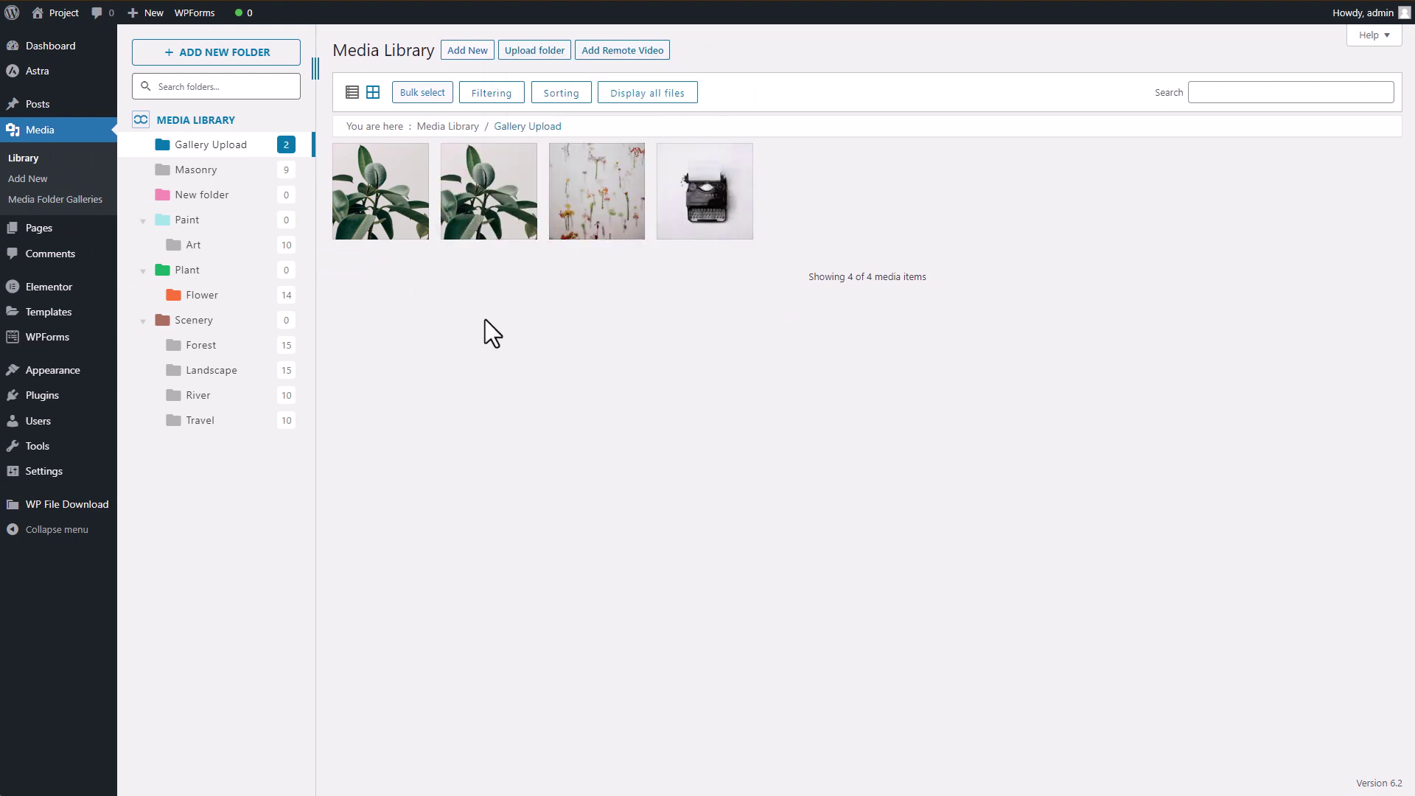
left_click_drag(486, 221, 235, 214)
- Check New folder's contents, then drop an Image widget found via 'ima' into the section
left_click(235, 214)
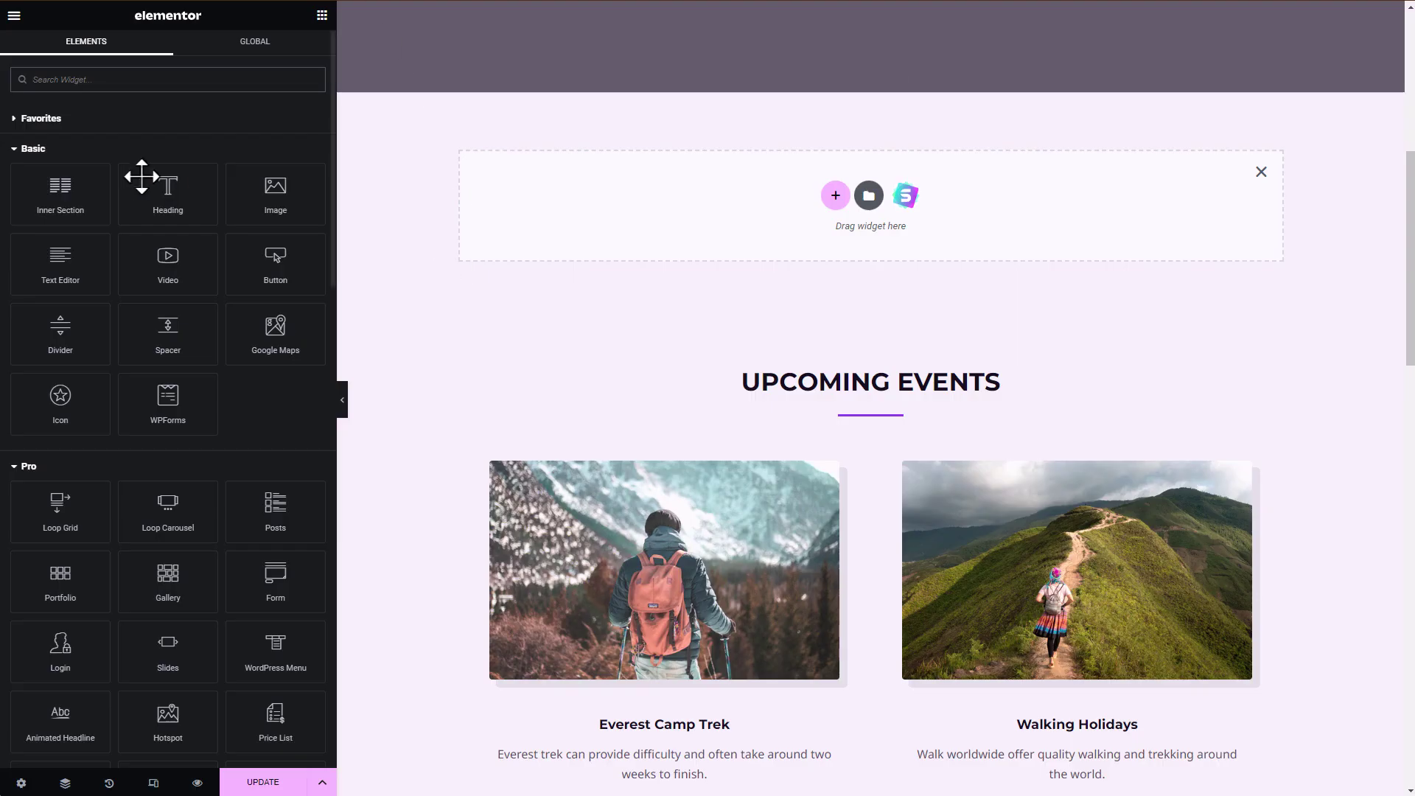
left_click(107, 77)
type("ima")
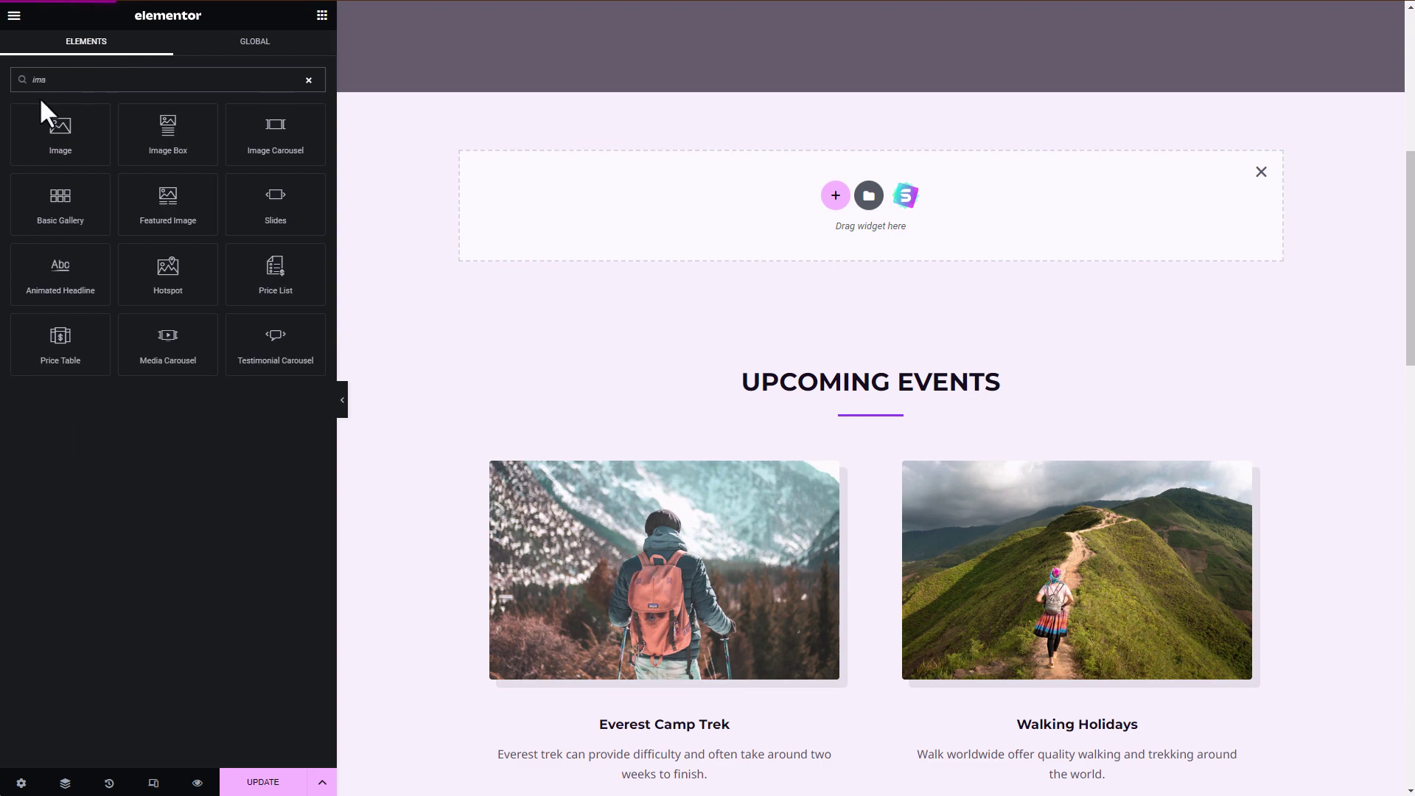
left_click_drag(44, 118, 829, 176)
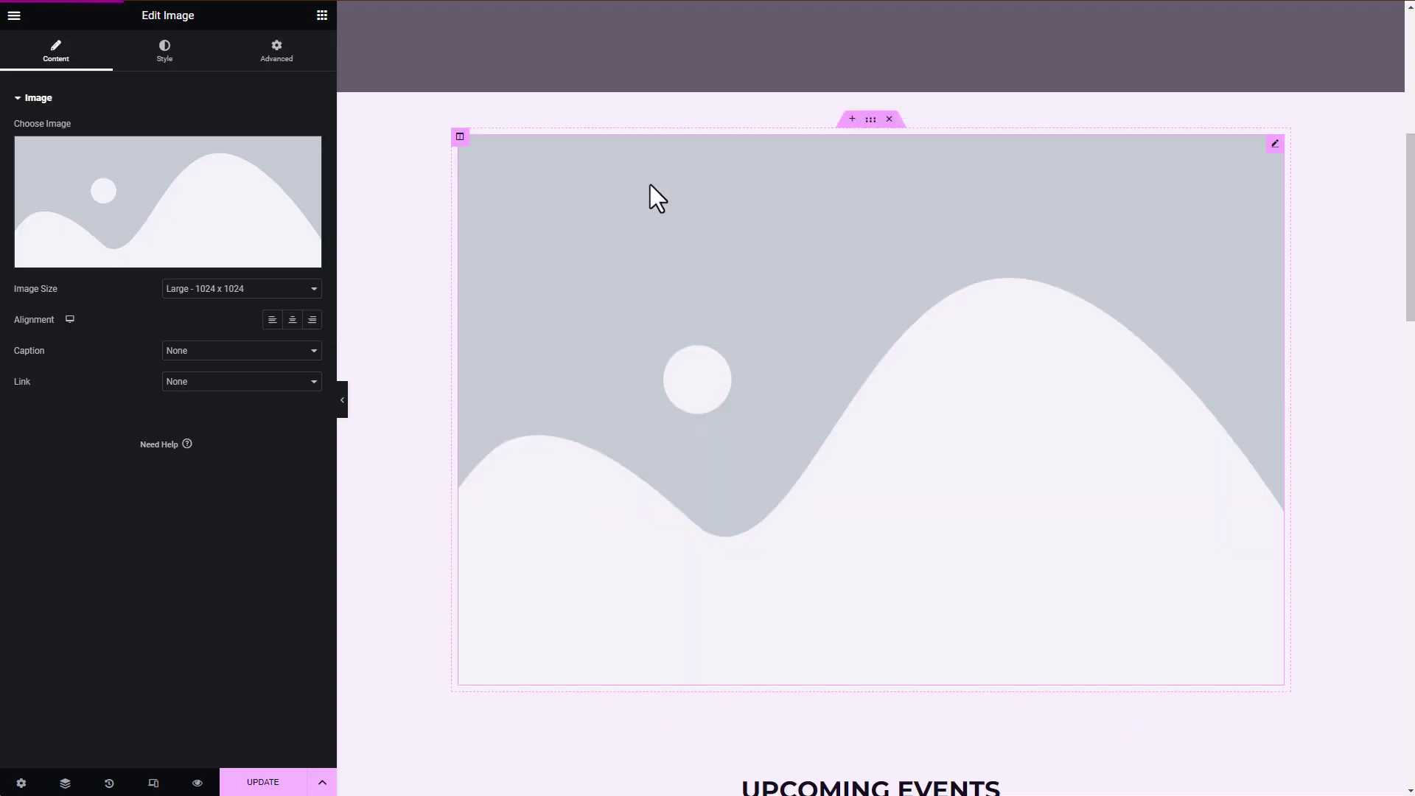
- Set the widget's picture to the plant copy from New folder
left_click(158, 221)
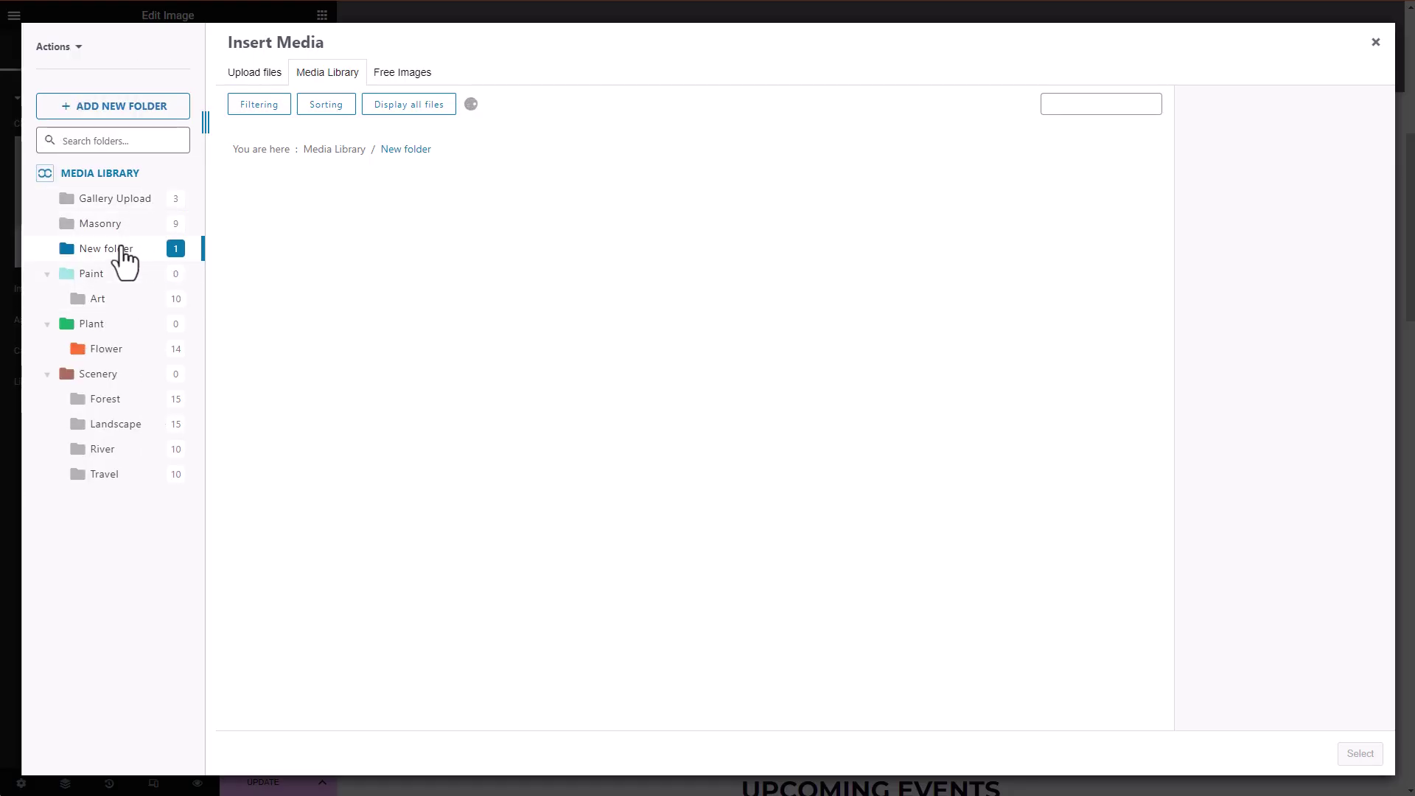
left_click(306, 246)
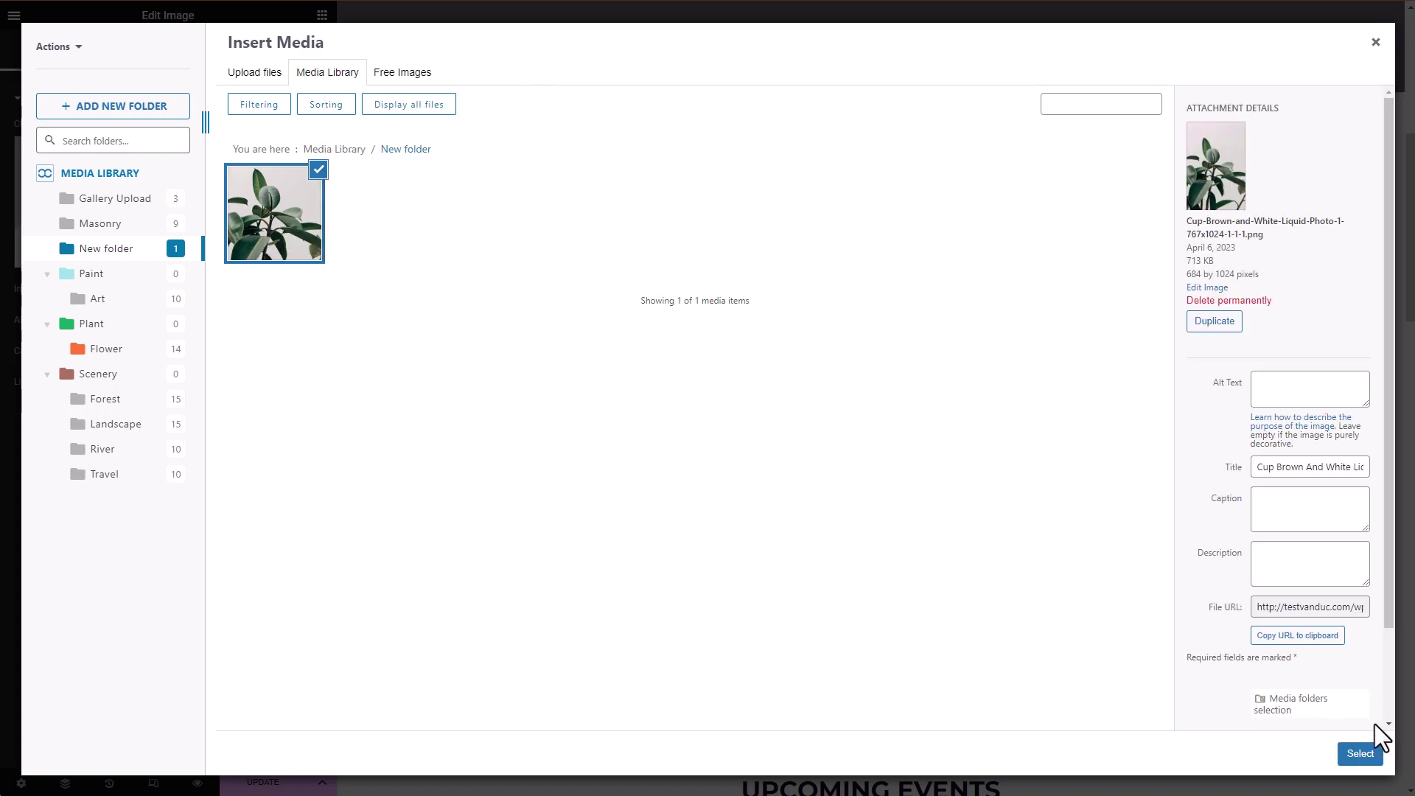
left_click(1360, 754)
scroll(890, 459, "down", 4)
scroll(899, 439, "up", 2)
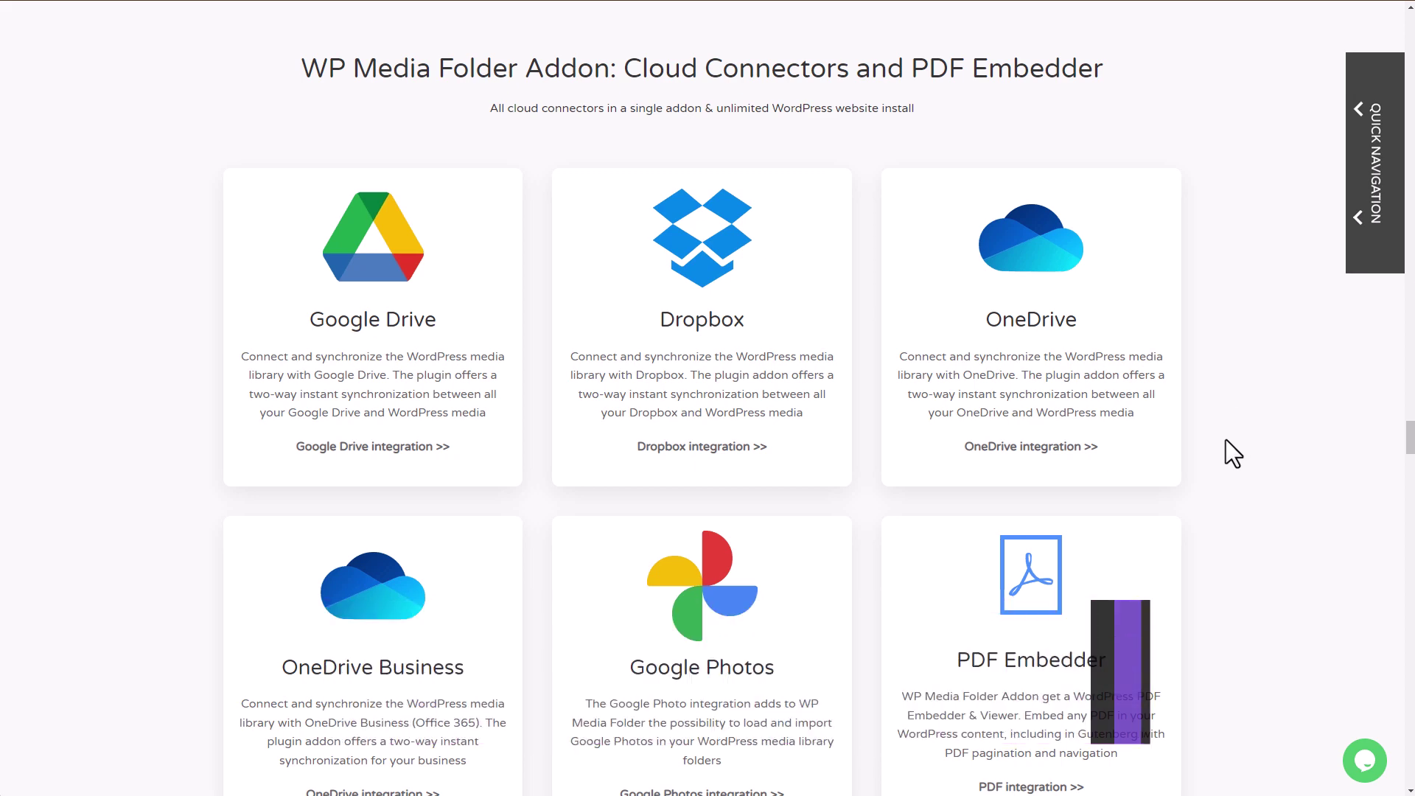
- Scroll down the WP Media Folder product page past the cloud connectors to the pricing plans
scroll(1231, 438, "down", 2)
scroll(1231, 437, "up", 4)
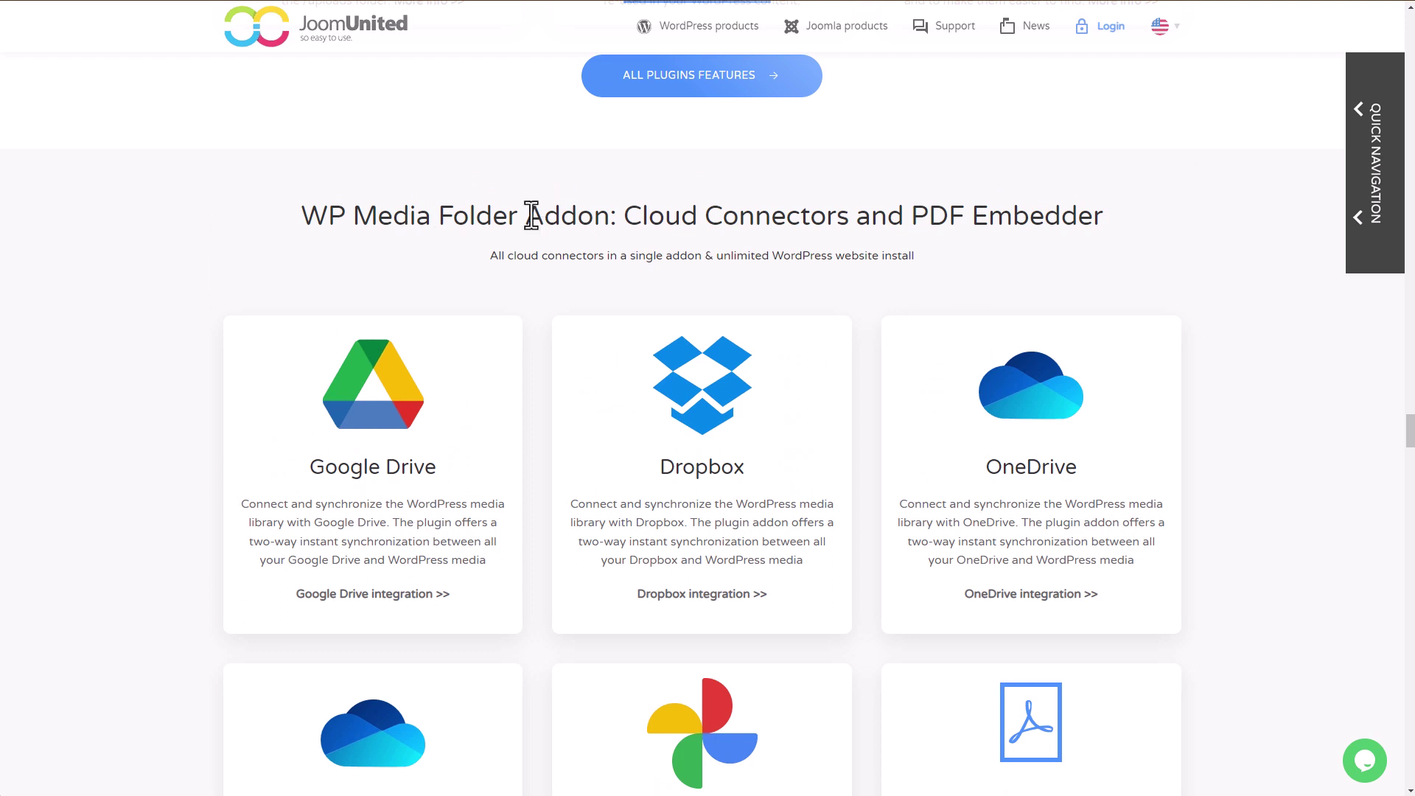
scroll(679, 236, "down", 3)
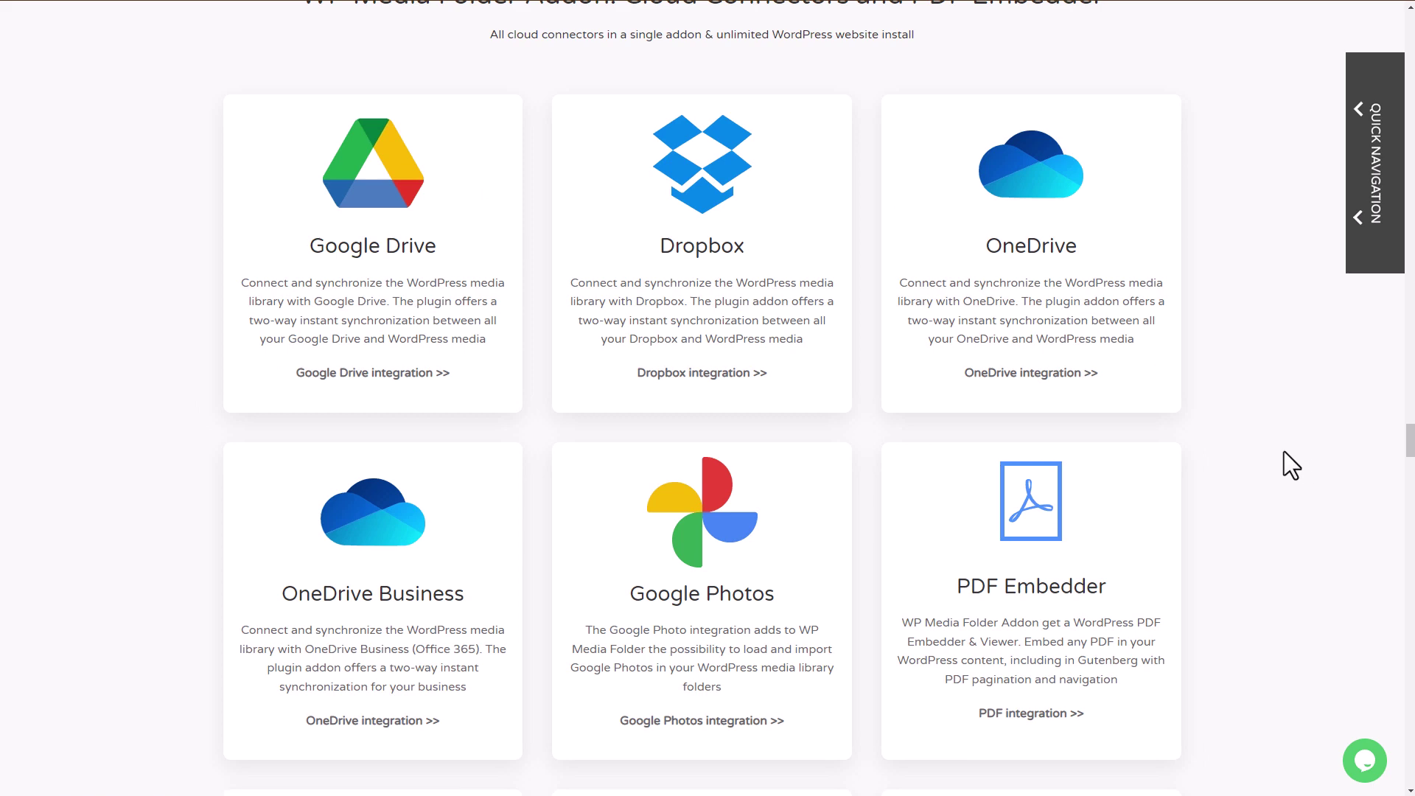
scroll(1282, 448, "down", 4)
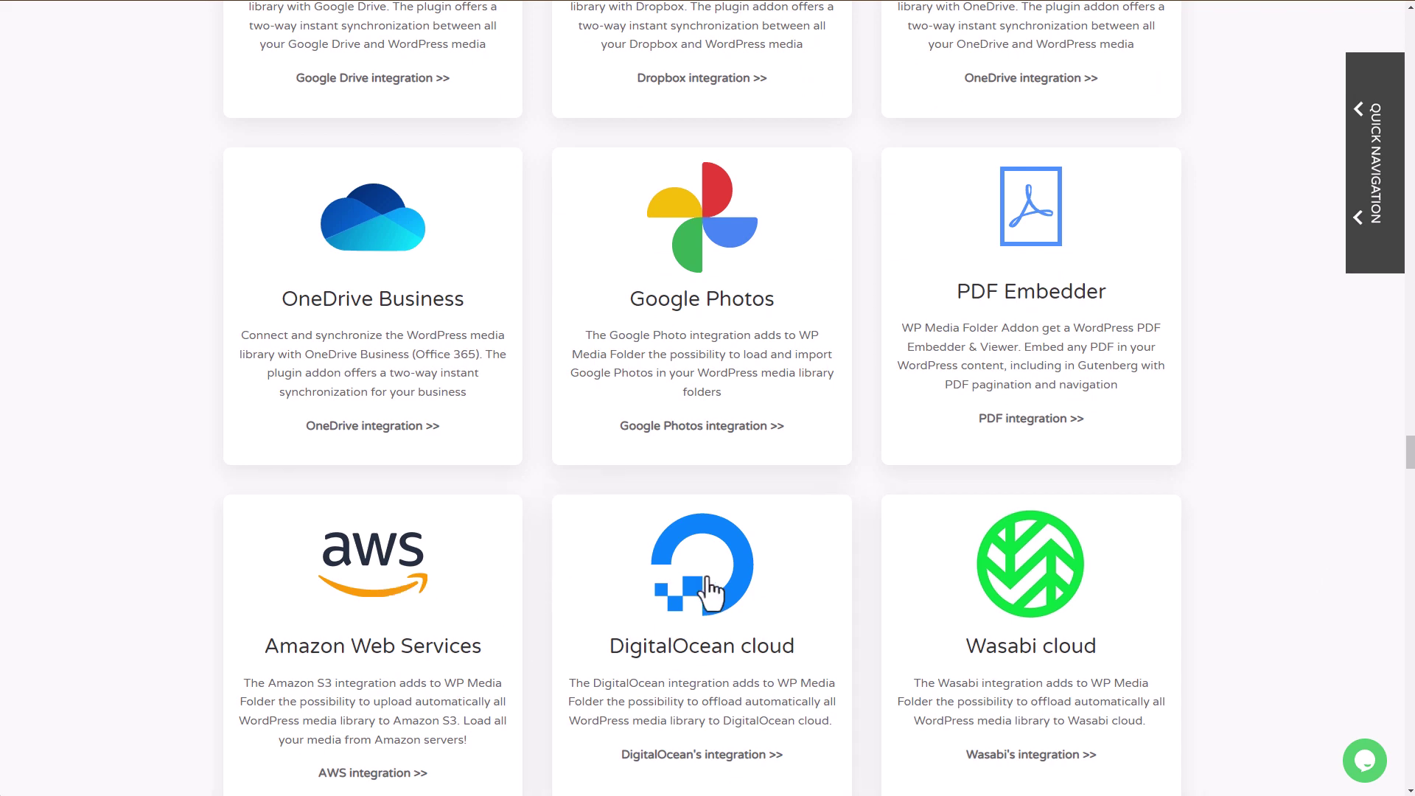
scroll(696, 630, "up", 1)
scroll(697, 630, "up", 2)
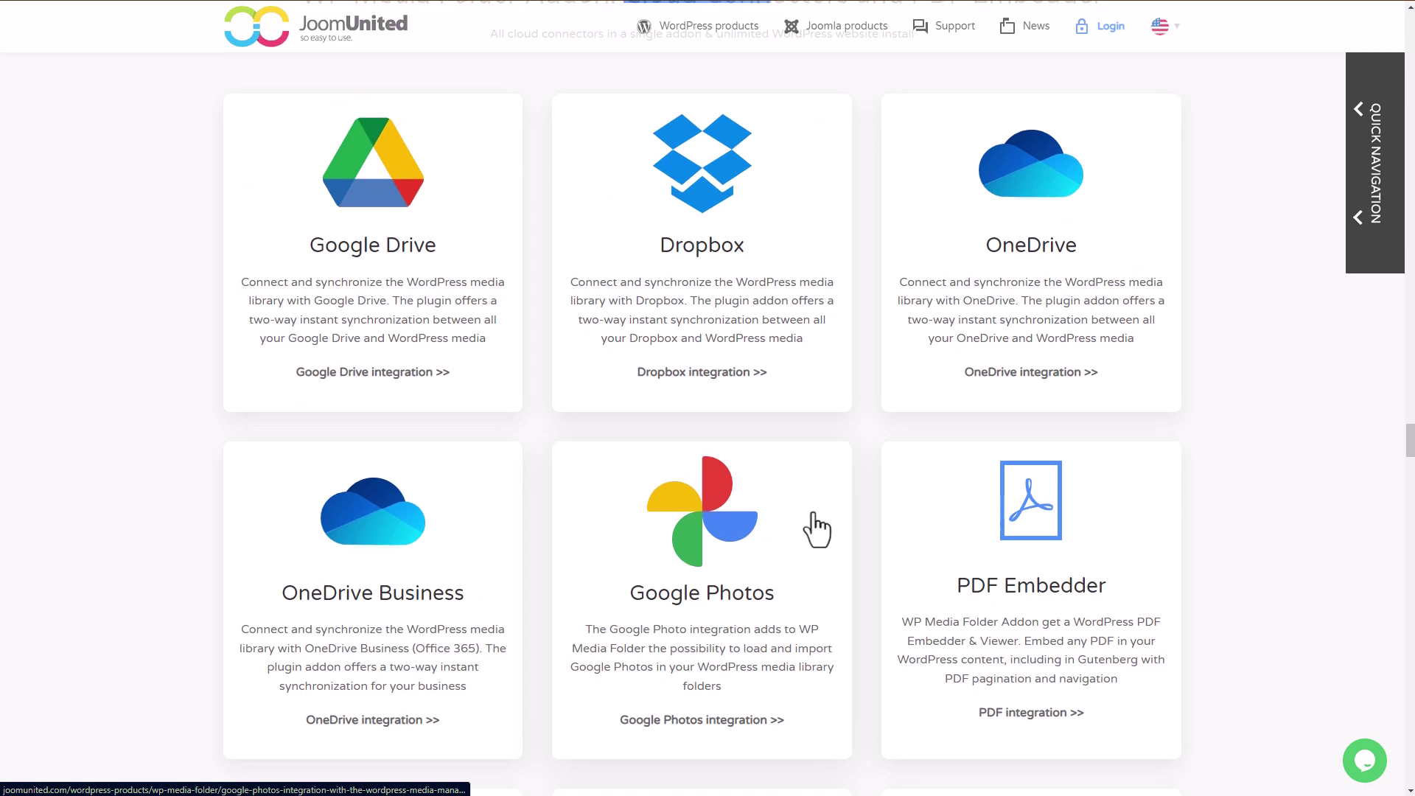
scroll(815, 525, "down", 20)
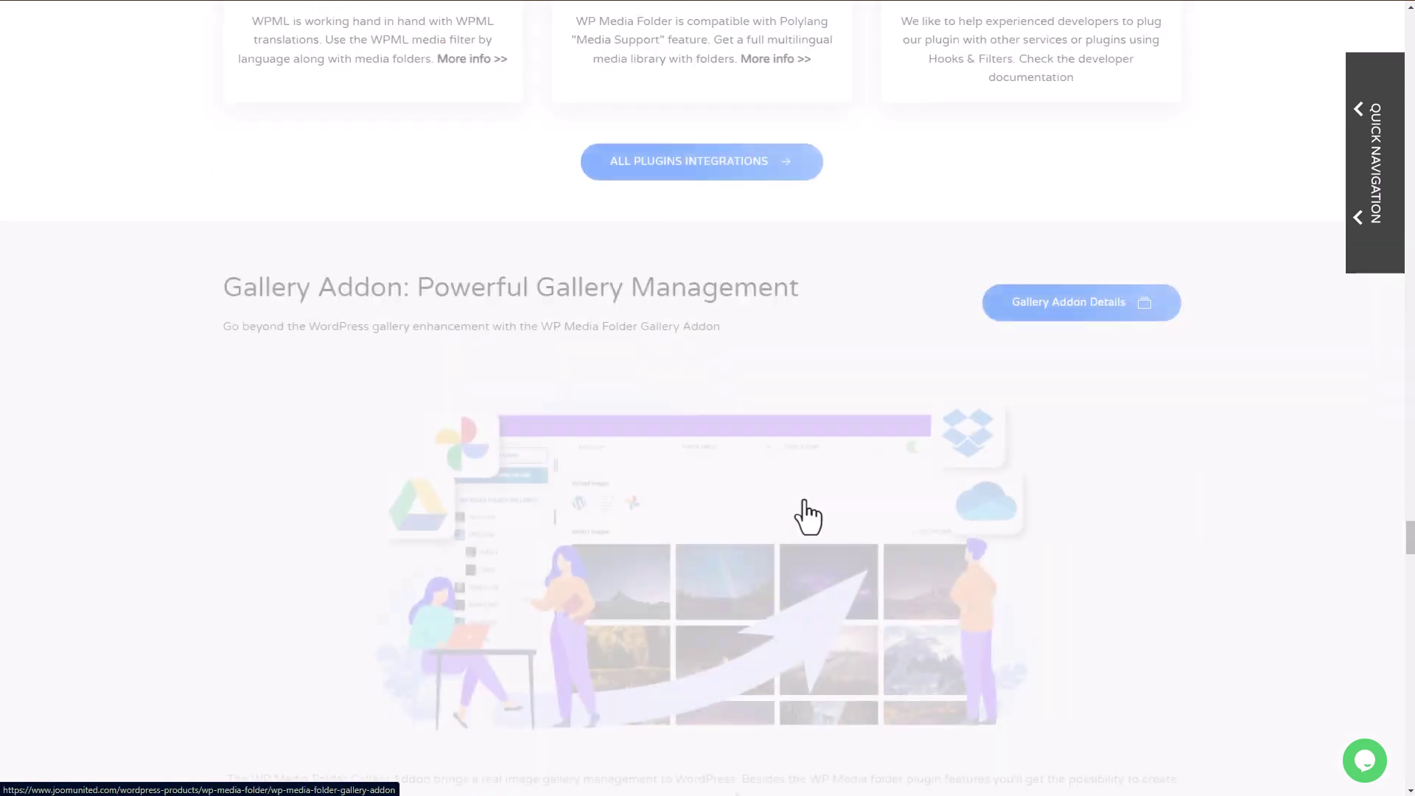
scroll(808, 516, "down", 20)
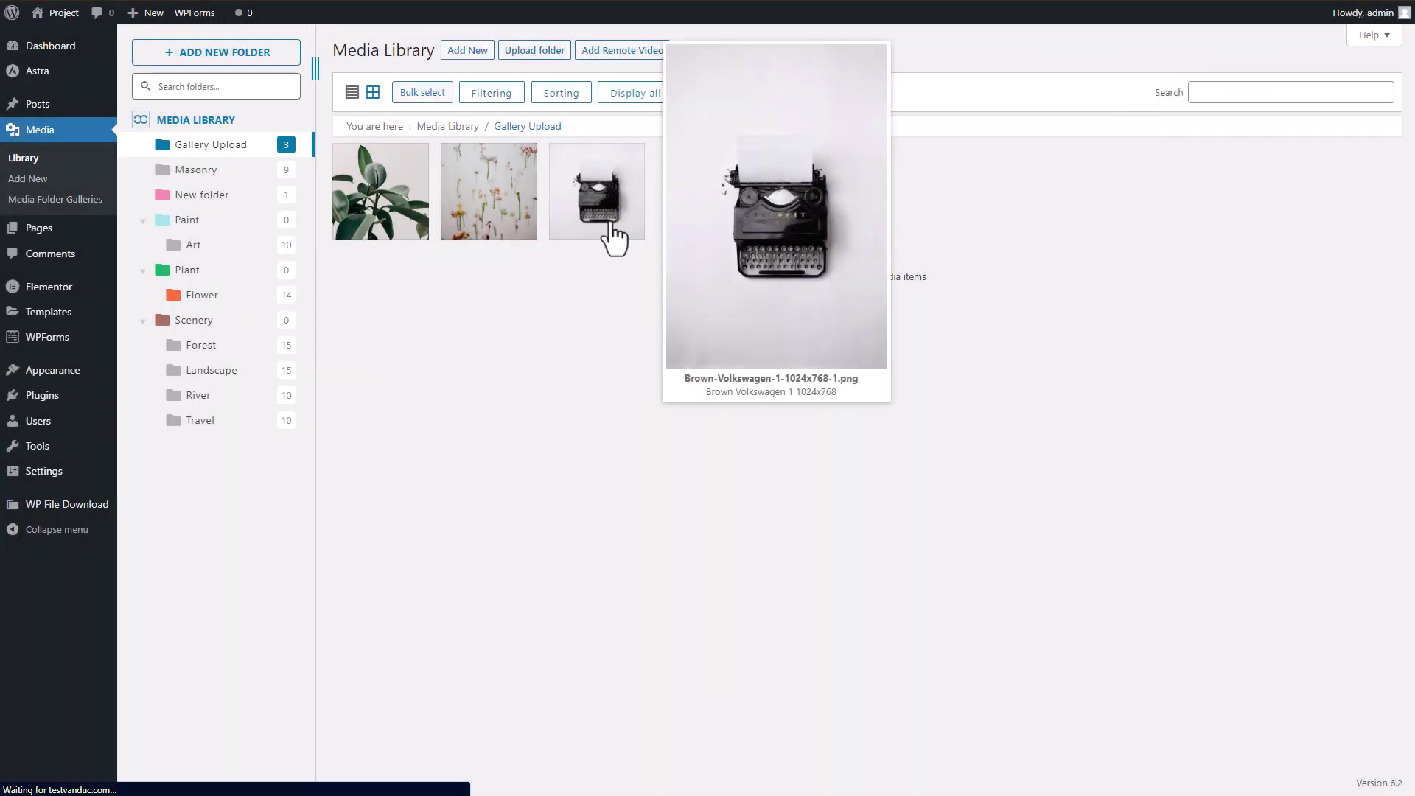
- Duplicate the typewriter image in Gallery Upload and close its details
left_click(610, 236)
left_click(1004, 174)
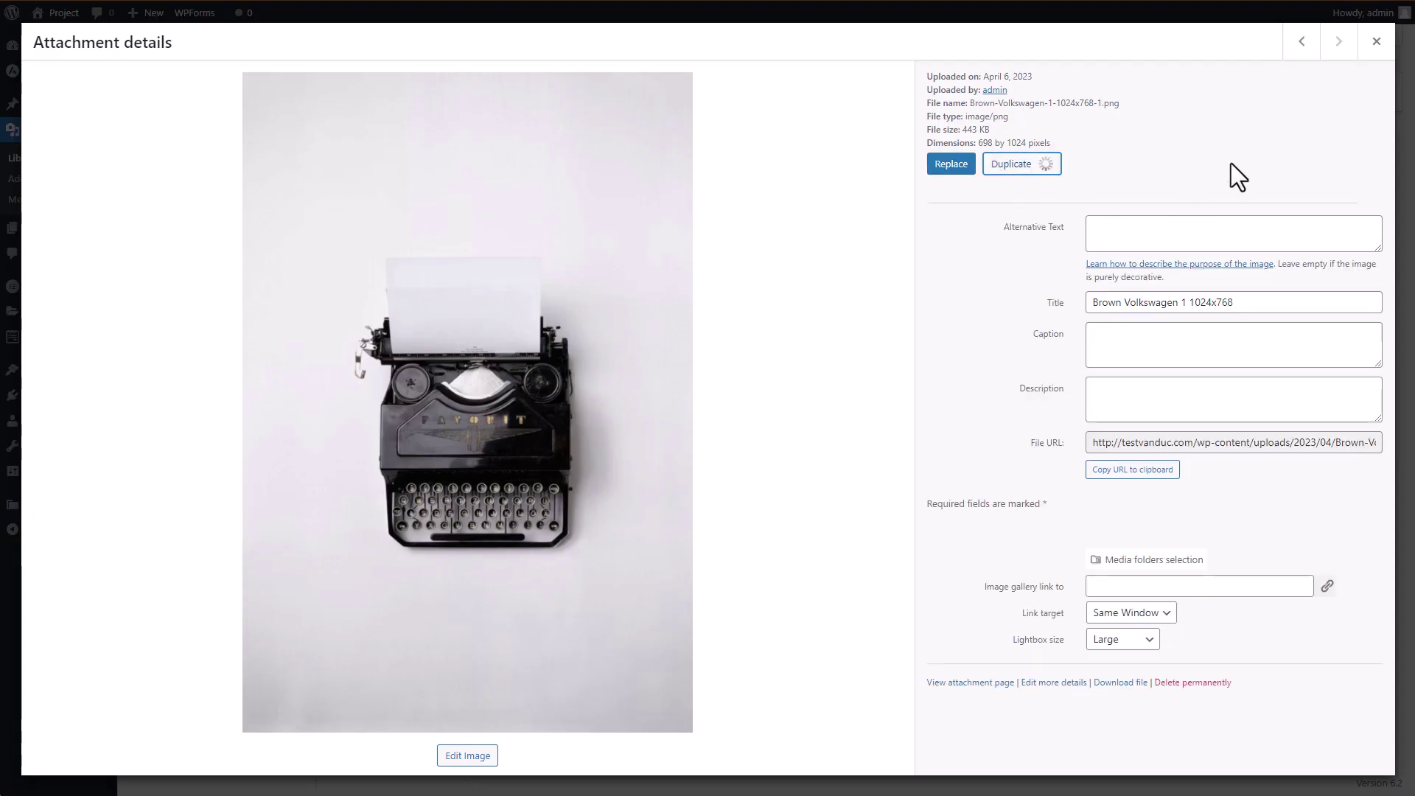
left_click(1376, 41)
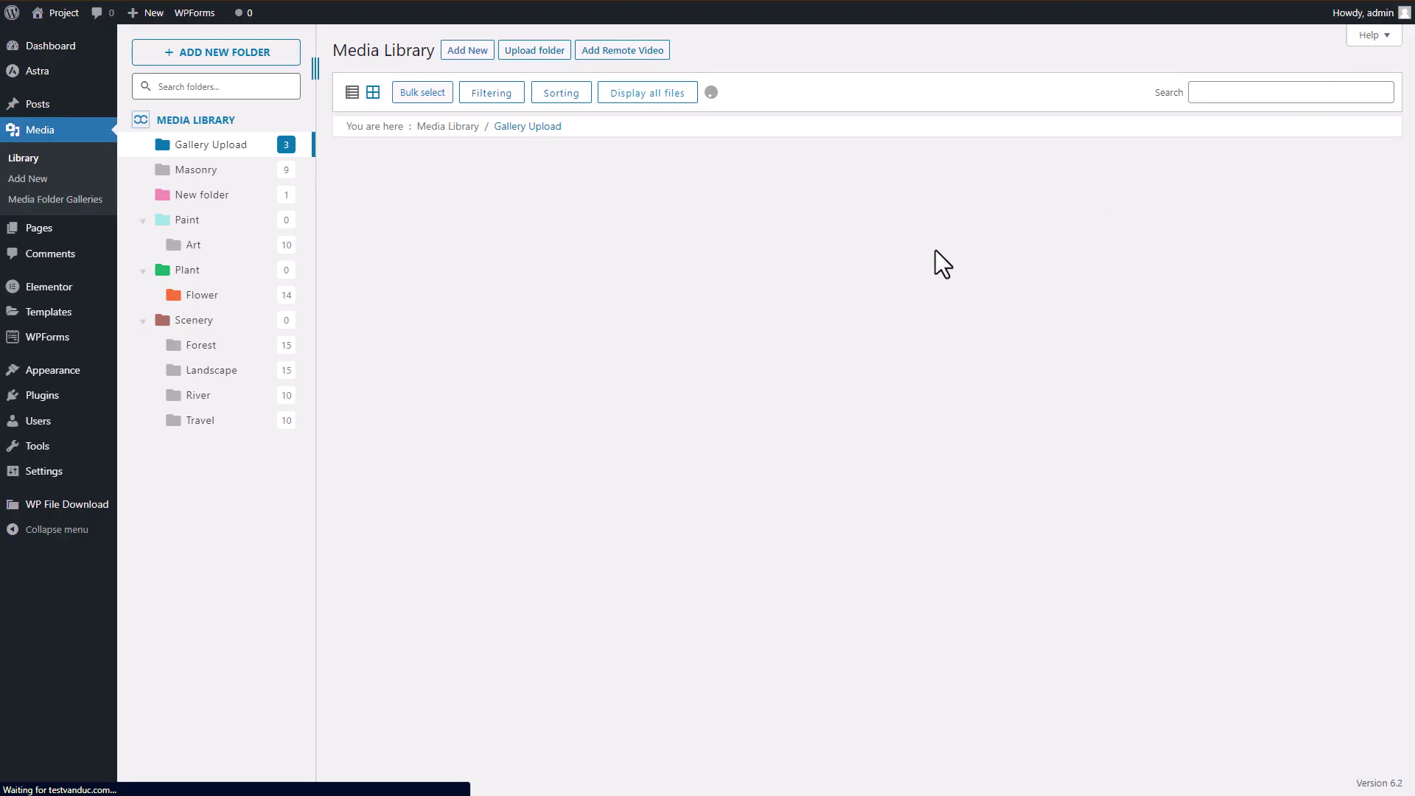
- Replace the copy's file with Rippling-Body-of-Water-1-1024x766 and close the details
left_click(722, 224)
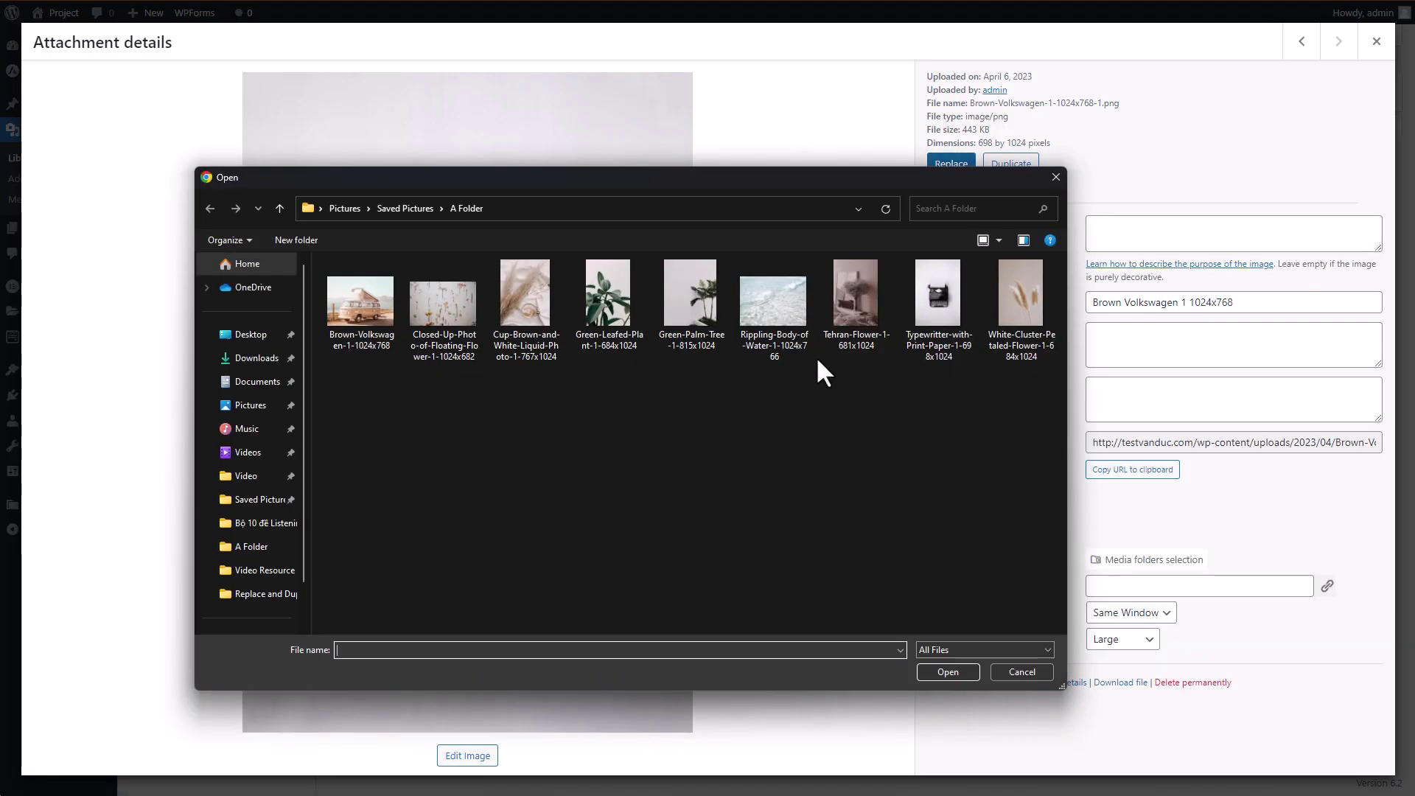
left_click(819, 366)
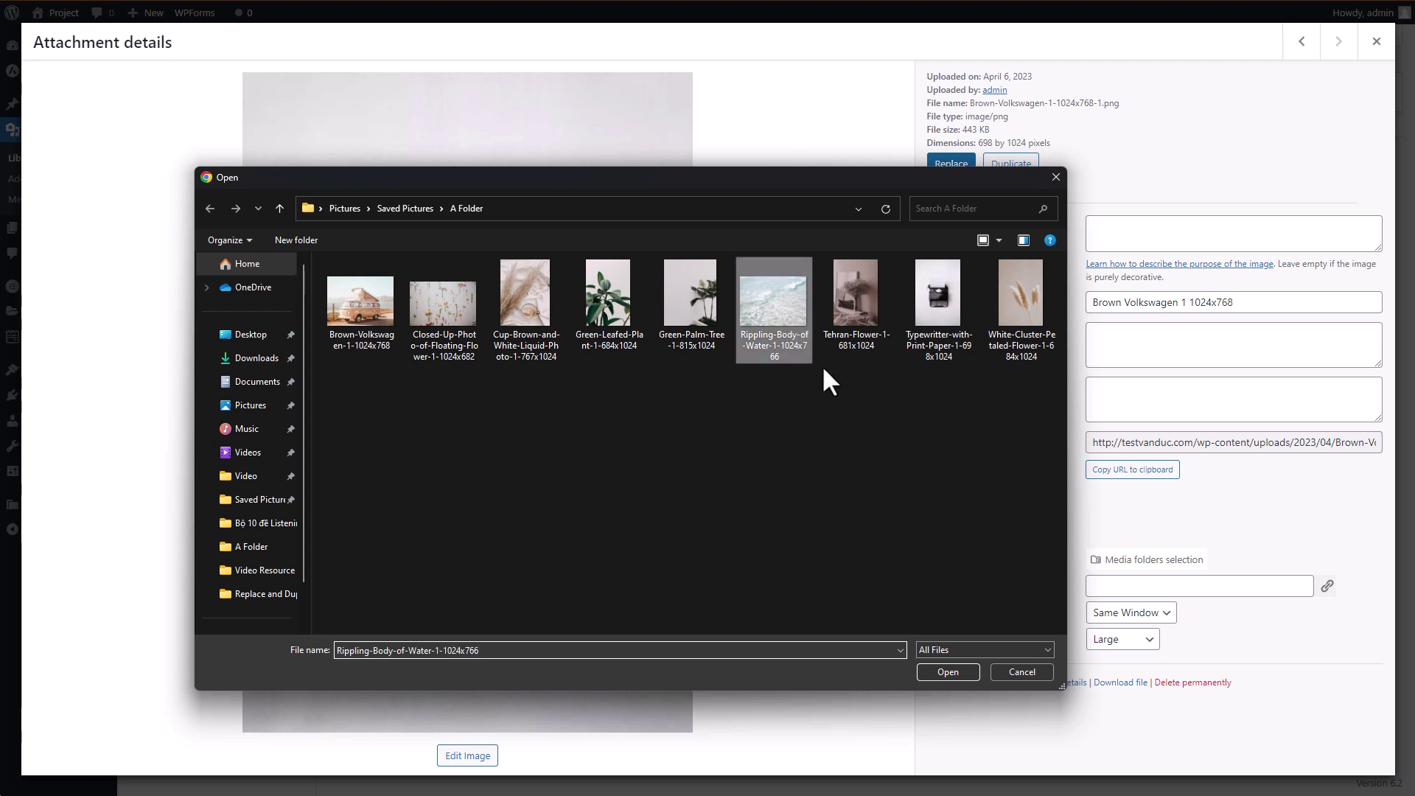
left_click(939, 670)
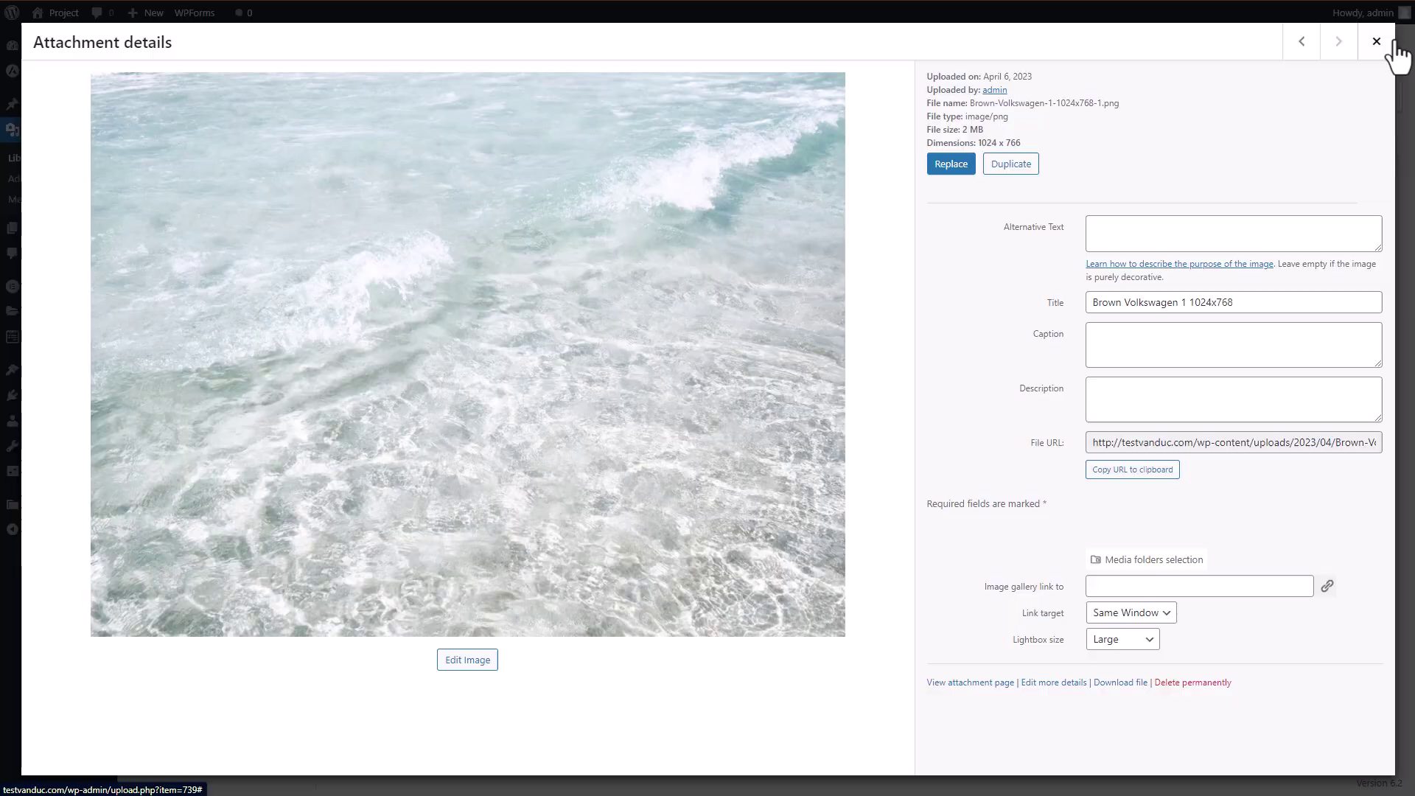
left_click(1380, 40)
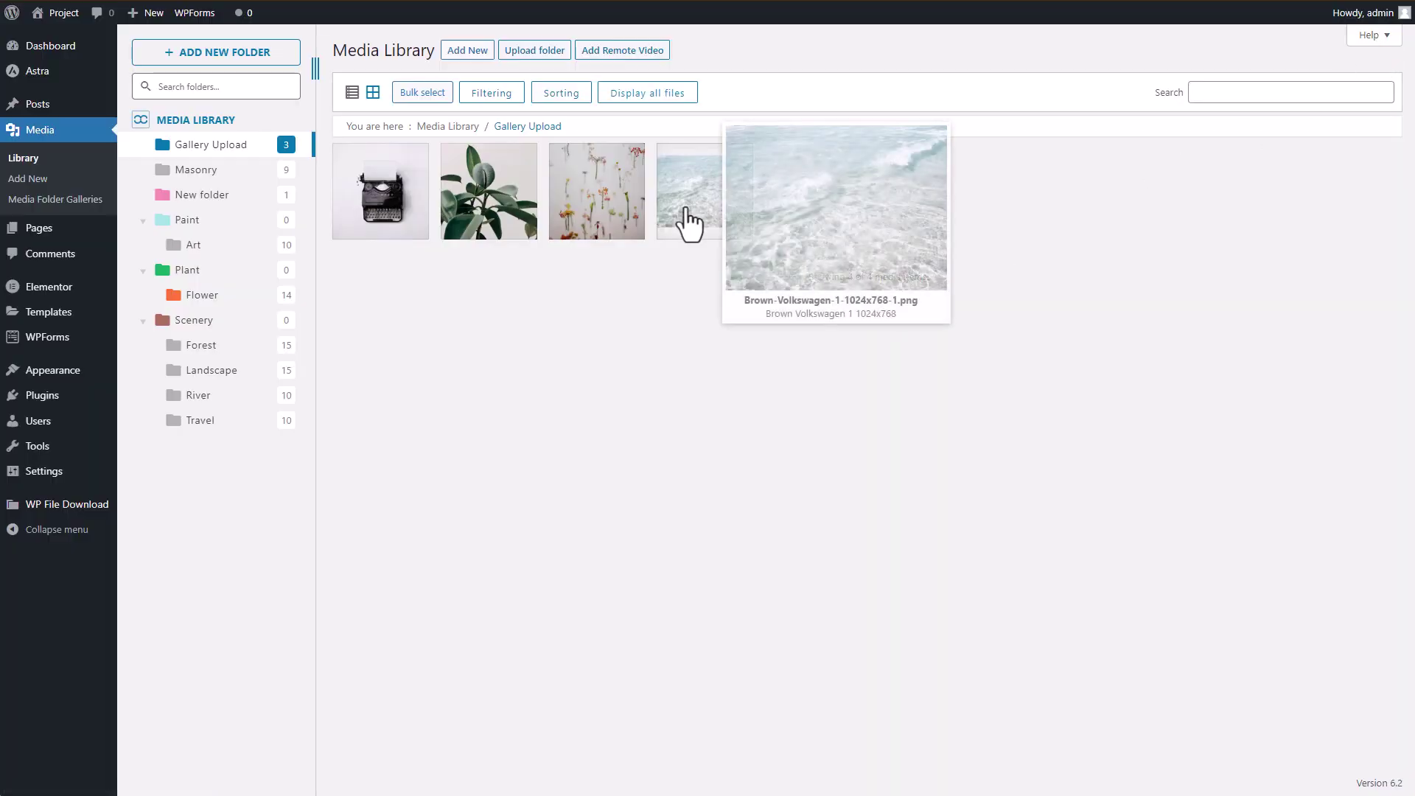